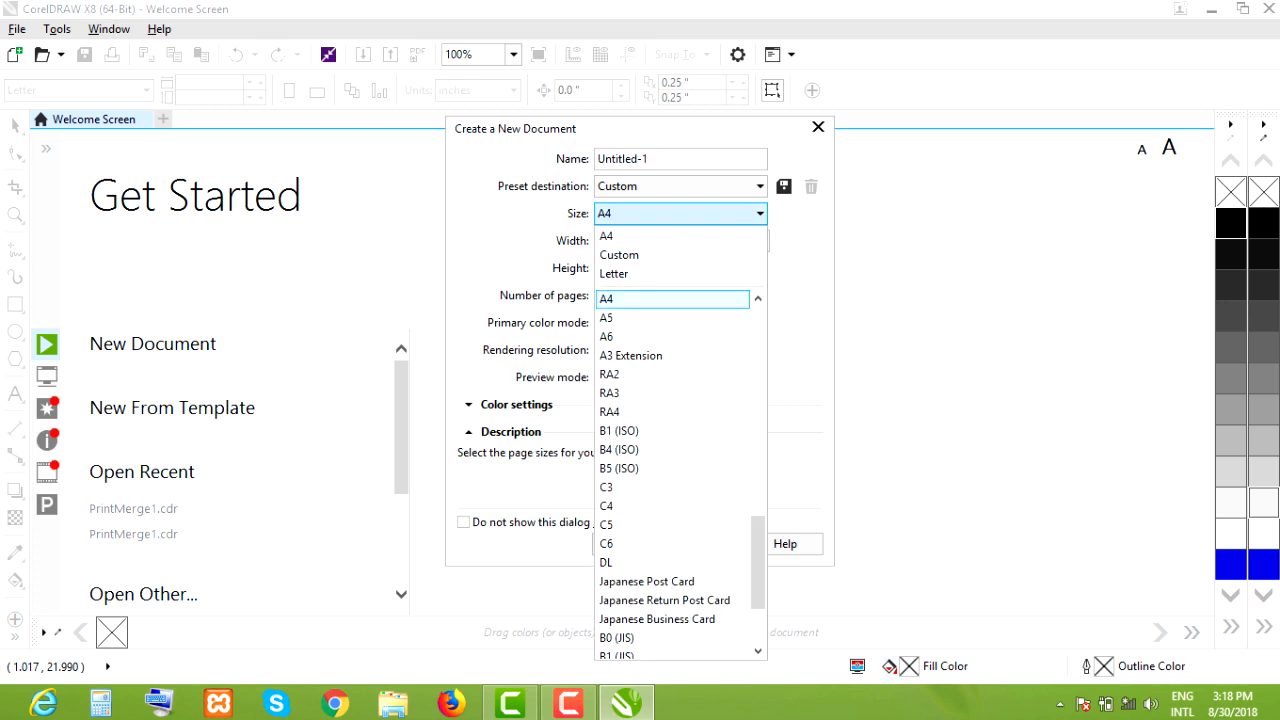
# Create a new one-page A4 landscape document, 29.7 × 21.0 cm, in RGB colour mode at 300 dpi.
pyautogui.press('Escape')
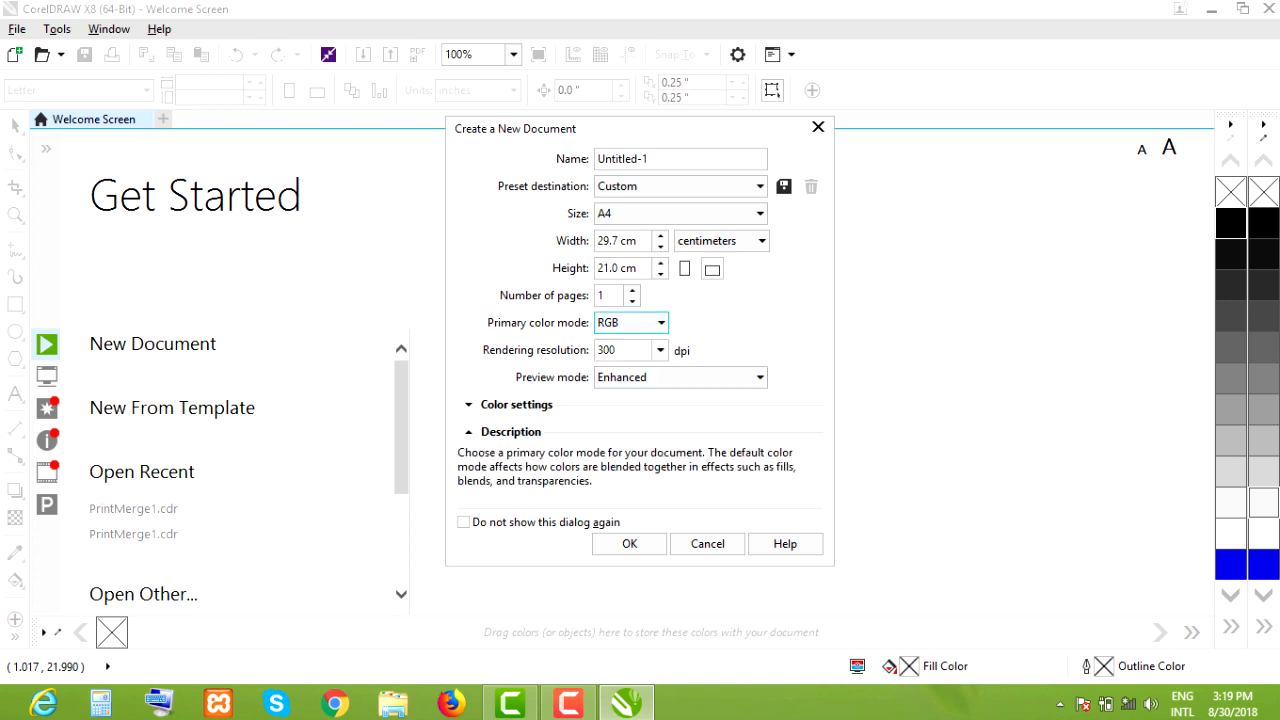
pyautogui.click(625, 541)
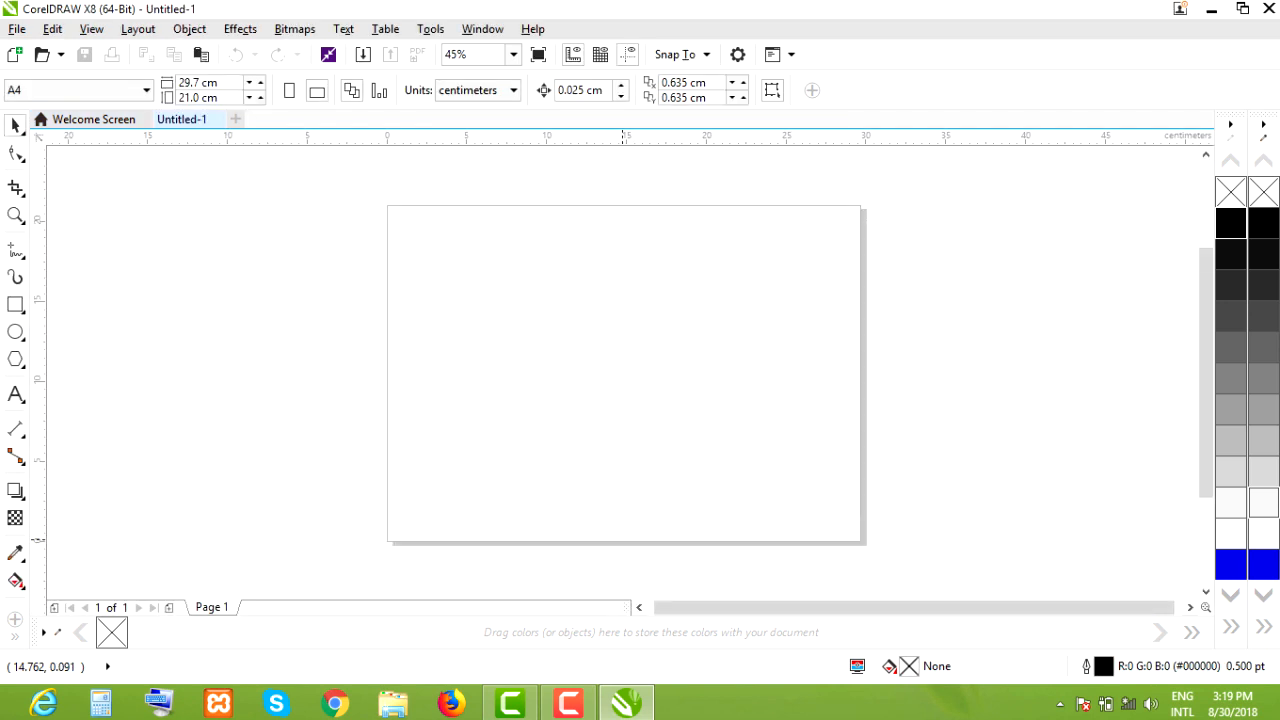
# Draw a rectangle about 5.8 cm wide and 6.6 cm high near the page's left edge.
pyautogui.press('z')
pyautogui.moveTo(321, 173); pyautogui.dragTo(940, 545)
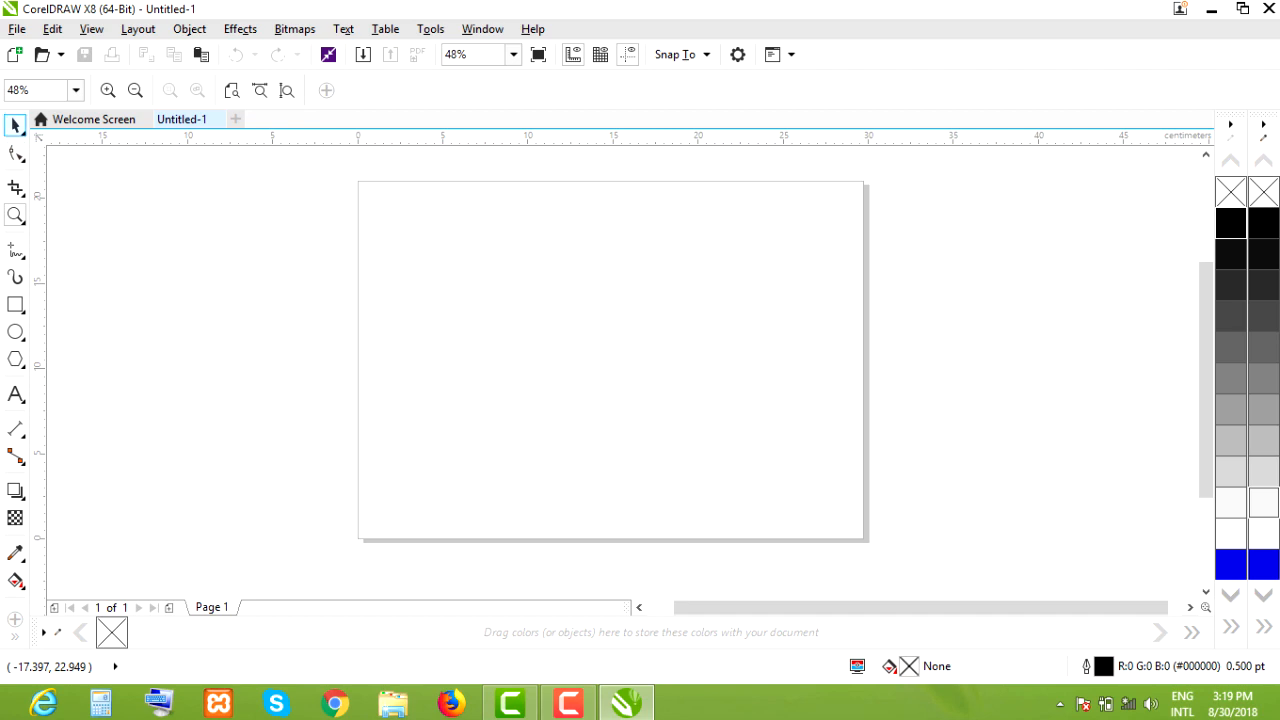
pyautogui.click(15, 125)
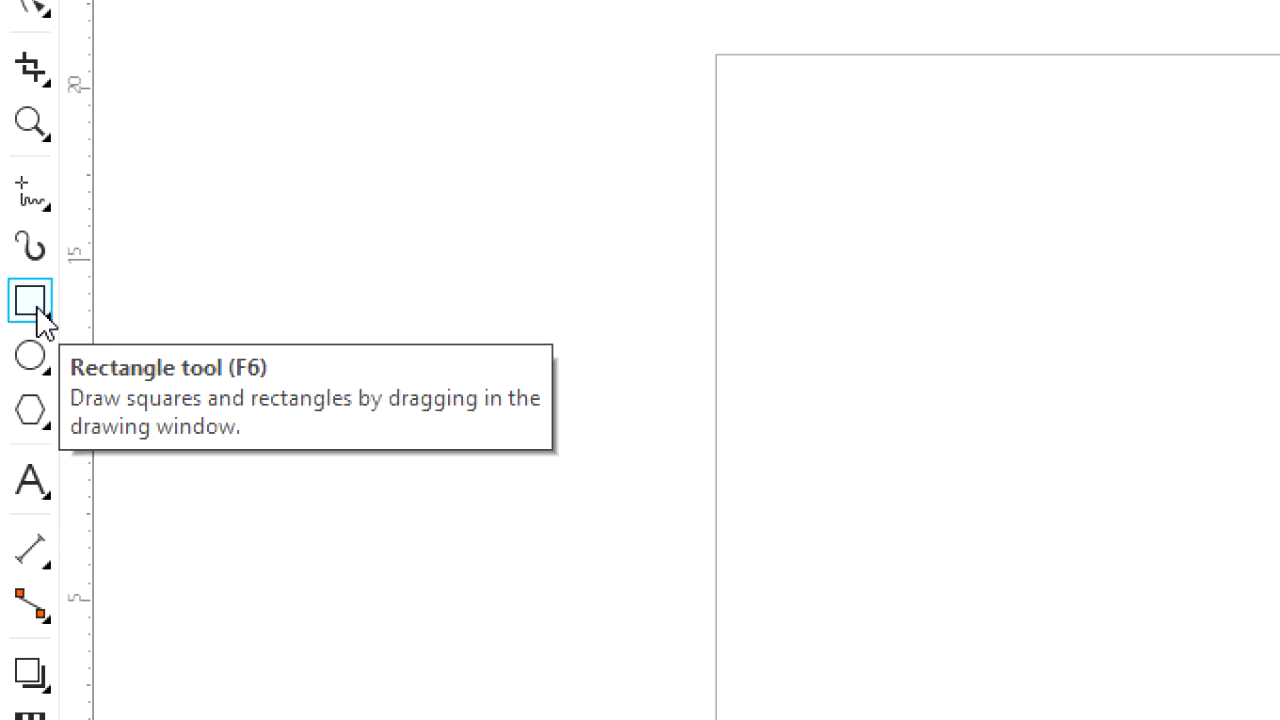
pyautogui.click(15, 304)
pyautogui.moveTo(366, 302); pyautogui.dragTo(466, 416)
pyautogui.press('space')
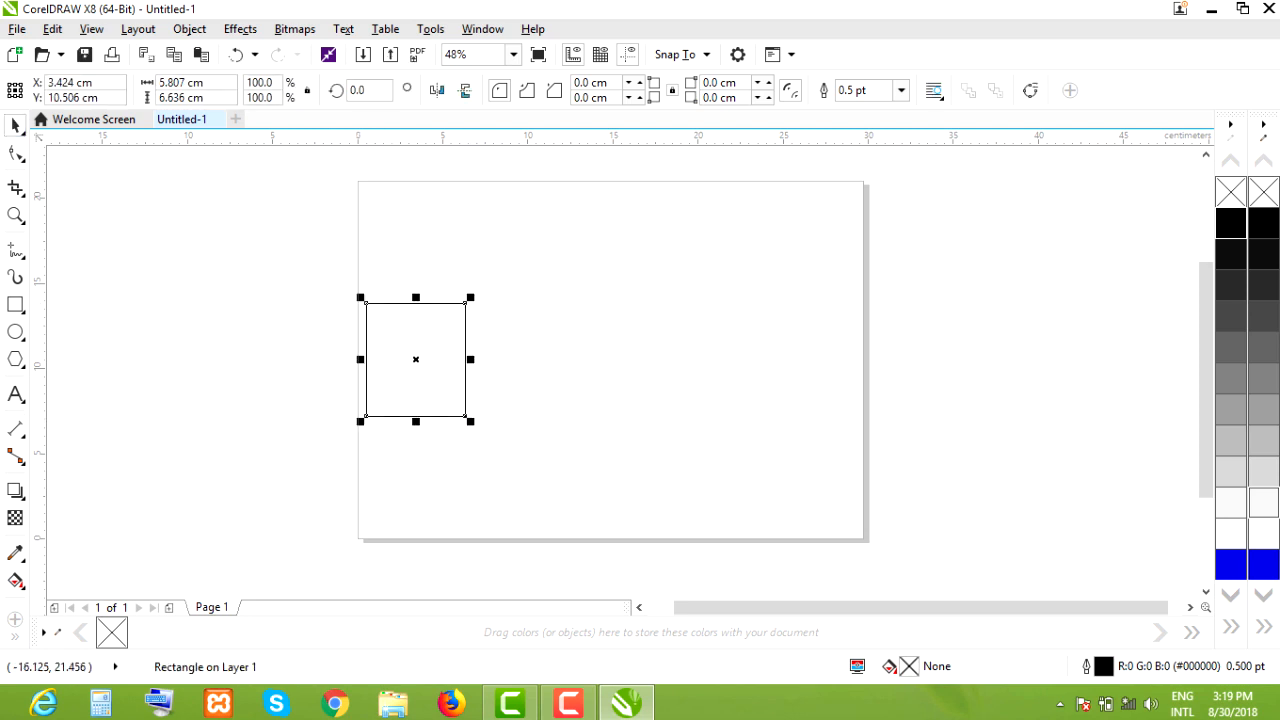
# Set the rectangle's size to 3.5 cm wide by 4.5 cm high.
pyautogui.click(181, 82)
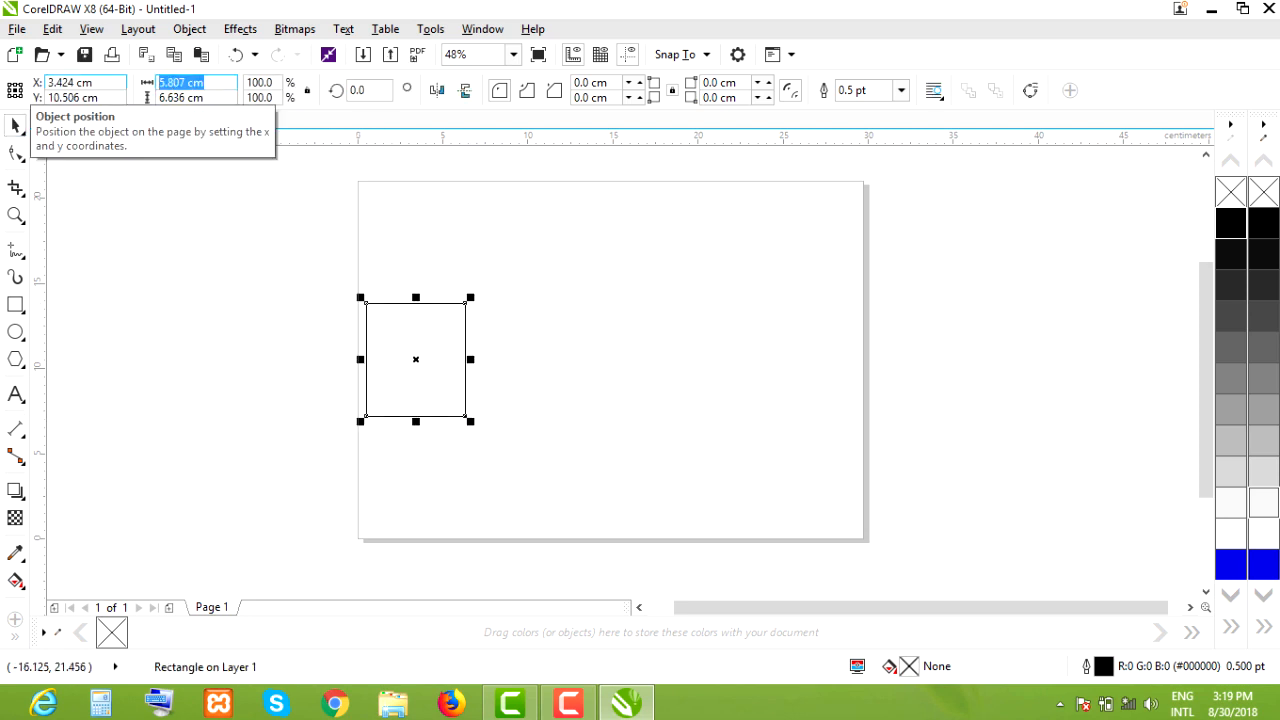
pyautogui.write('3.5')
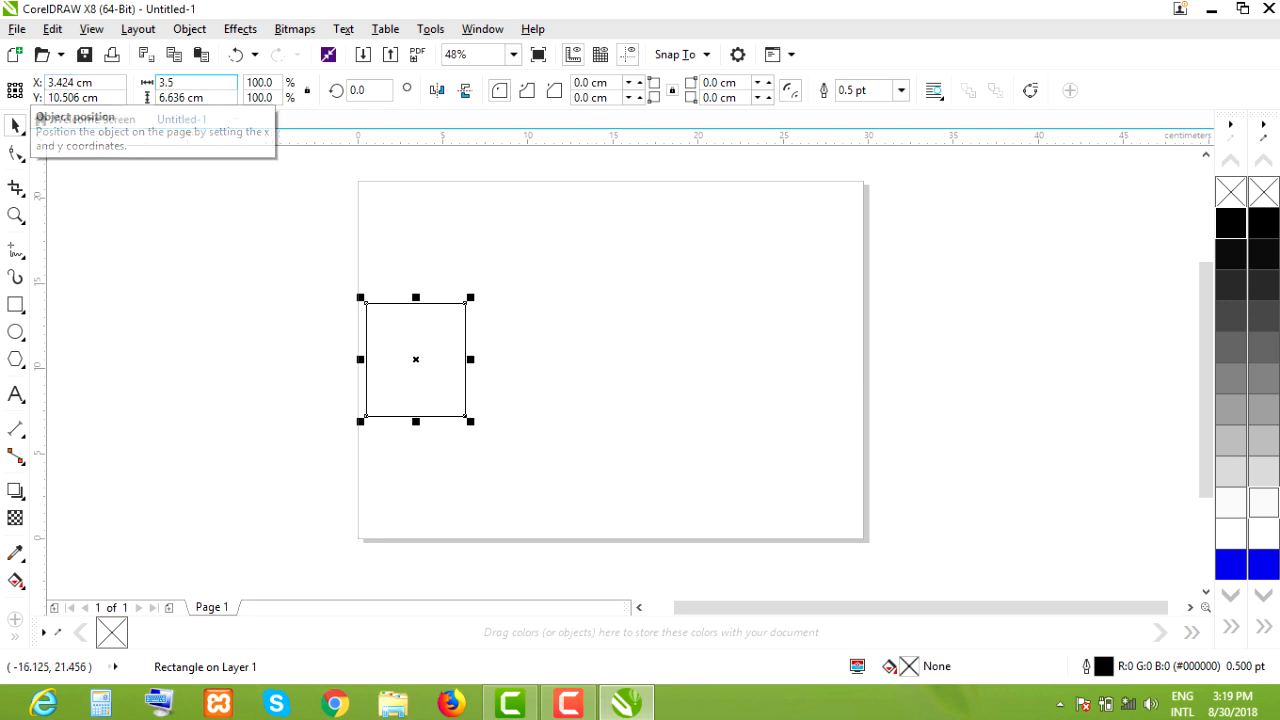
pyautogui.press('Tab')
pyautogui.write('4')
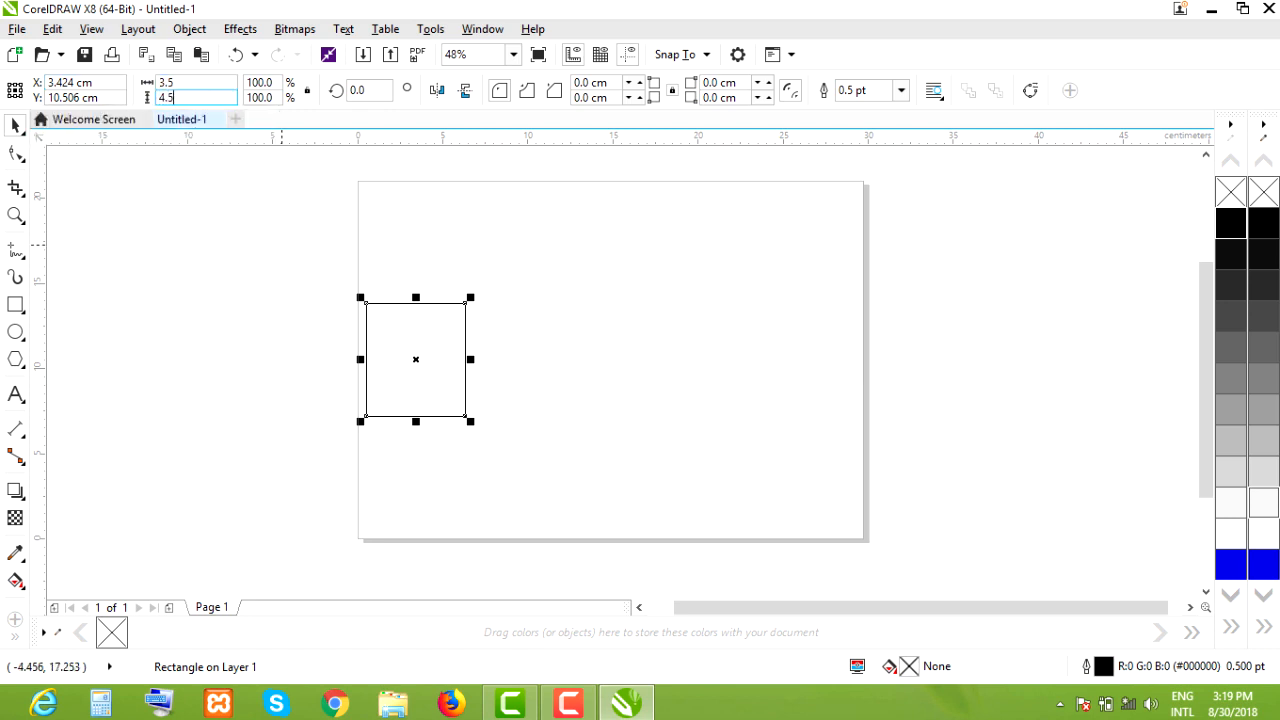
pyautogui.press('Return')
# Move the rectangle toward the page's upper-left corner, centred at about X 3.3 cm, Y 15.5 cm.
pyautogui.click(429, 344)
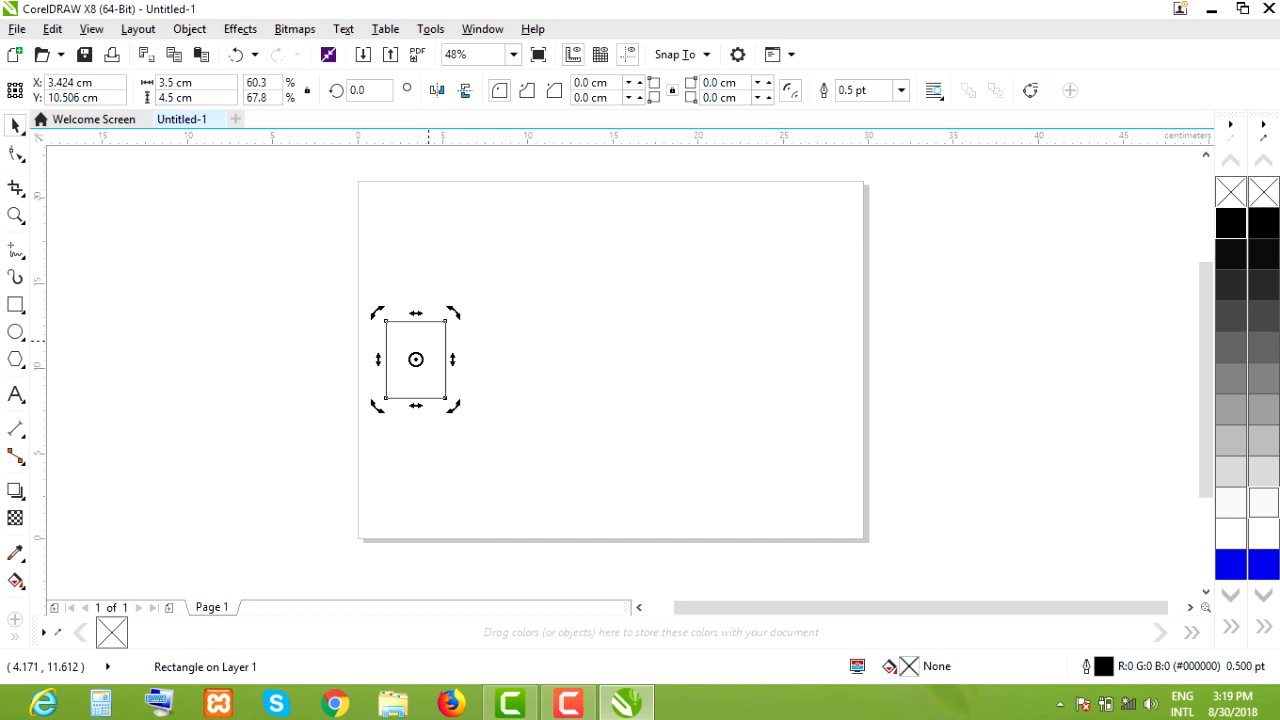
pyautogui.moveTo(429, 344); pyautogui.dragTo(421, 254)
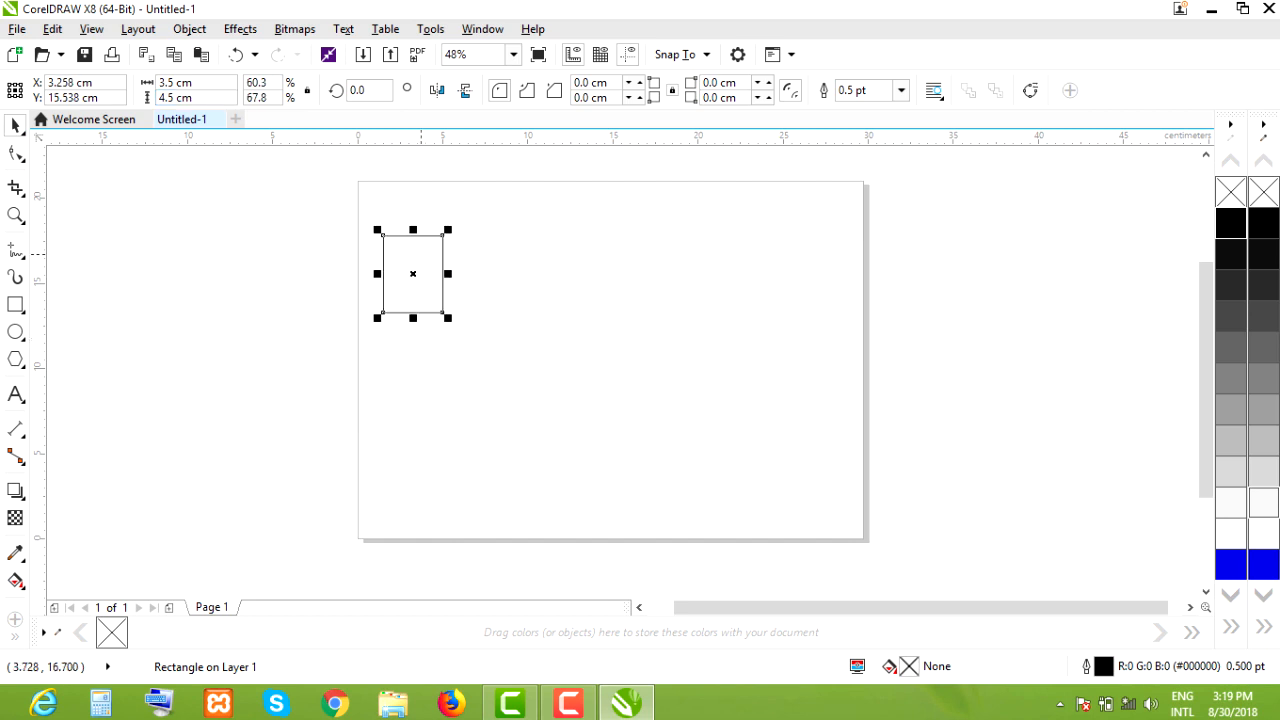
pyautogui.click(340, 224)
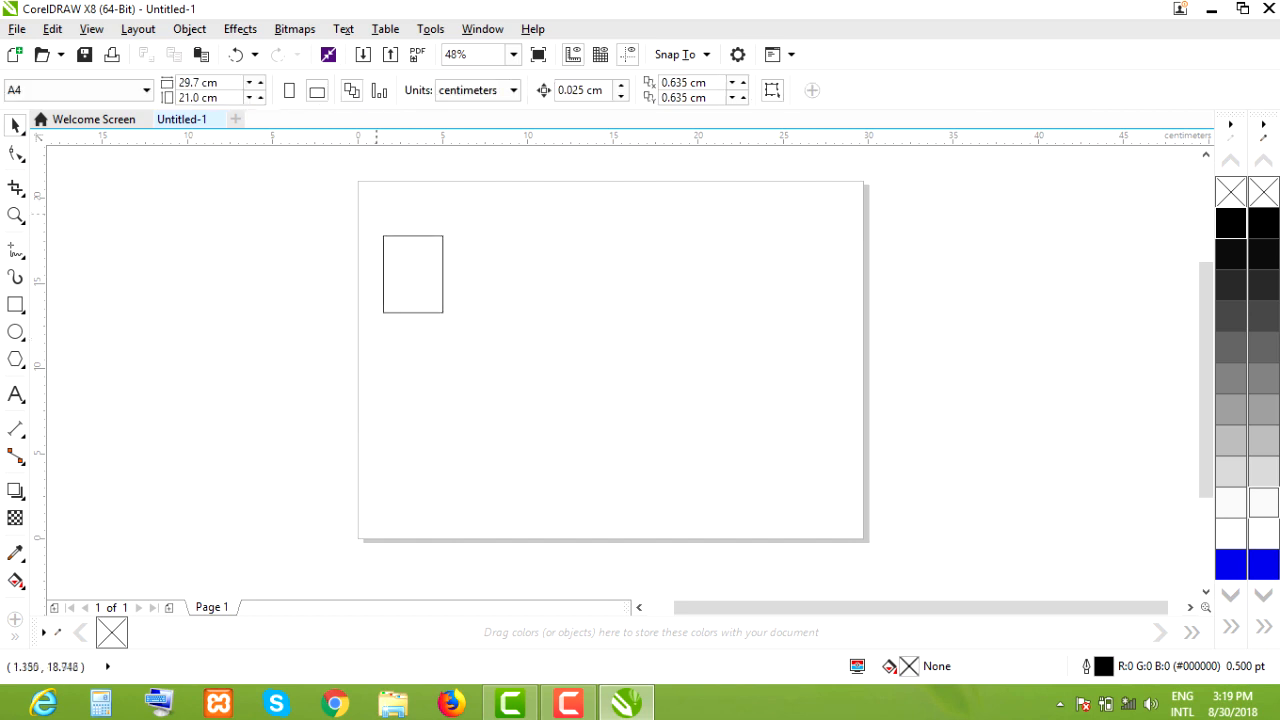
# Import the portrait JPG photo and place it beside the rectangle at about 4.2 × 4.6 cm.
pyautogui.press('z')
pyautogui.moveTo(307, 178); pyautogui.dragTo(673, 335)
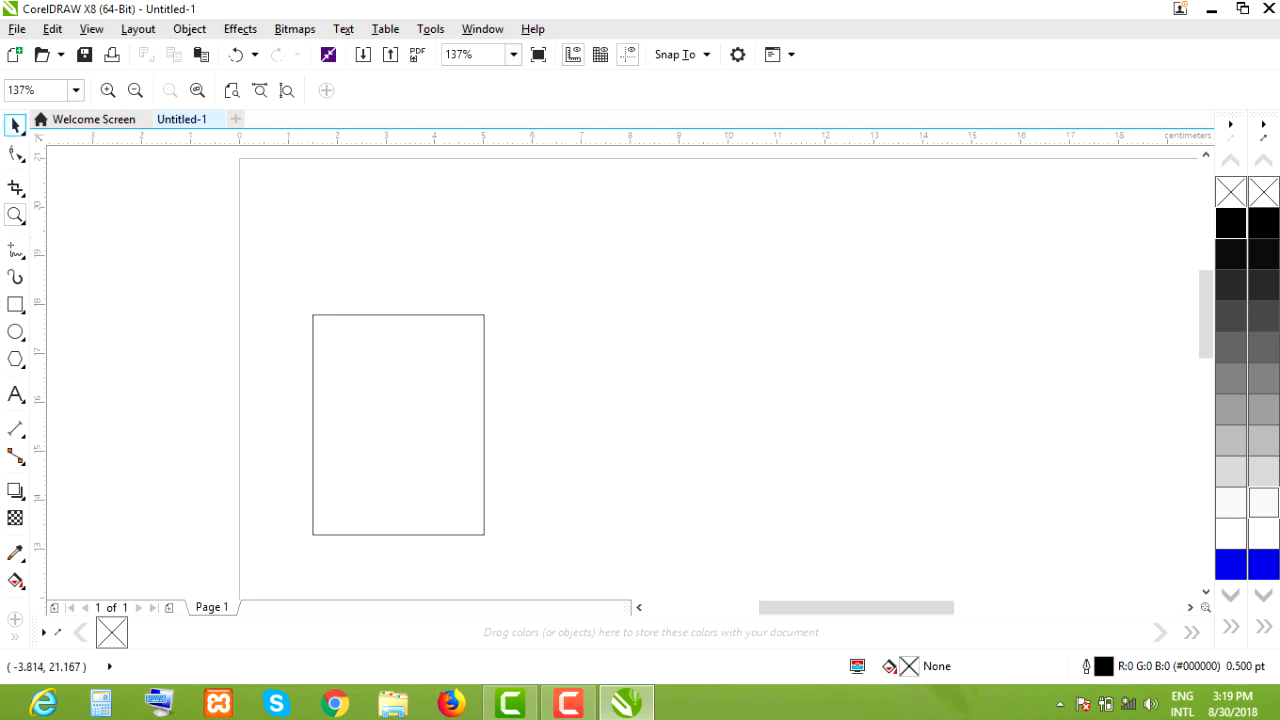
pyautogui.click(15, 125)
pyautogui.press('h')
pyautogui.moveTo(451, 398); pyautogui.dragTo(395, 347)
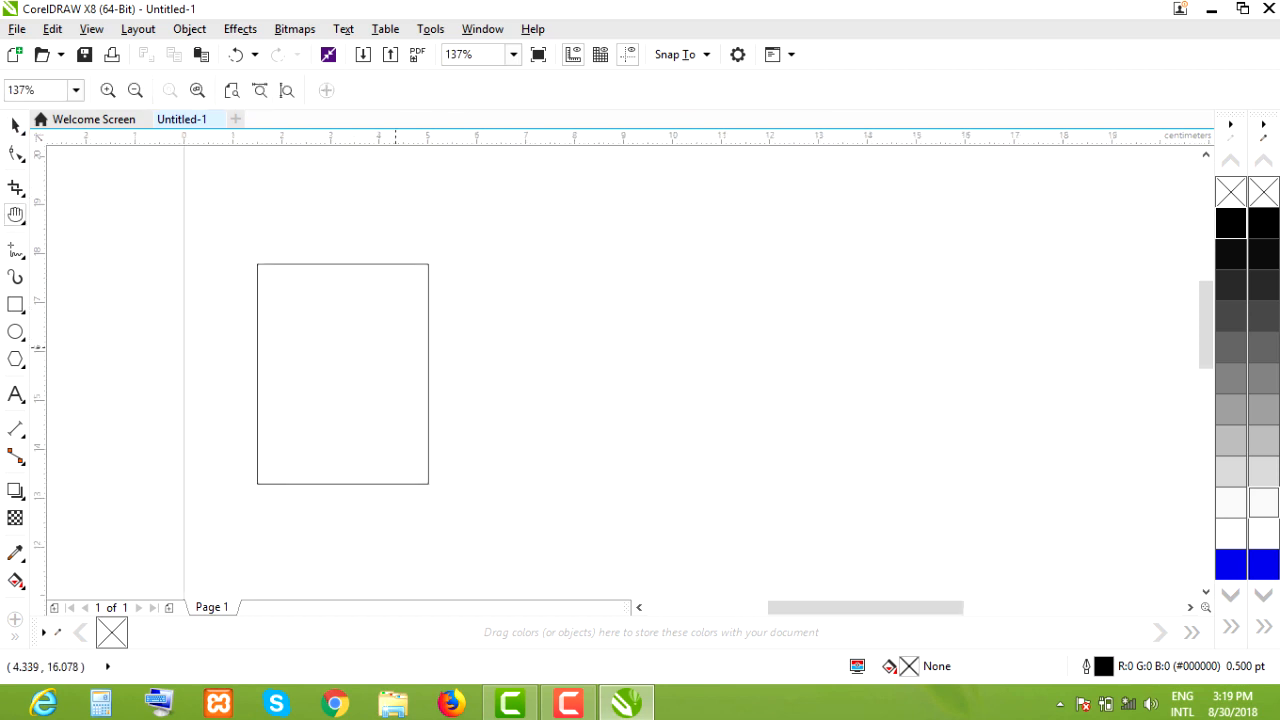
pyautogui.click(15, 125)
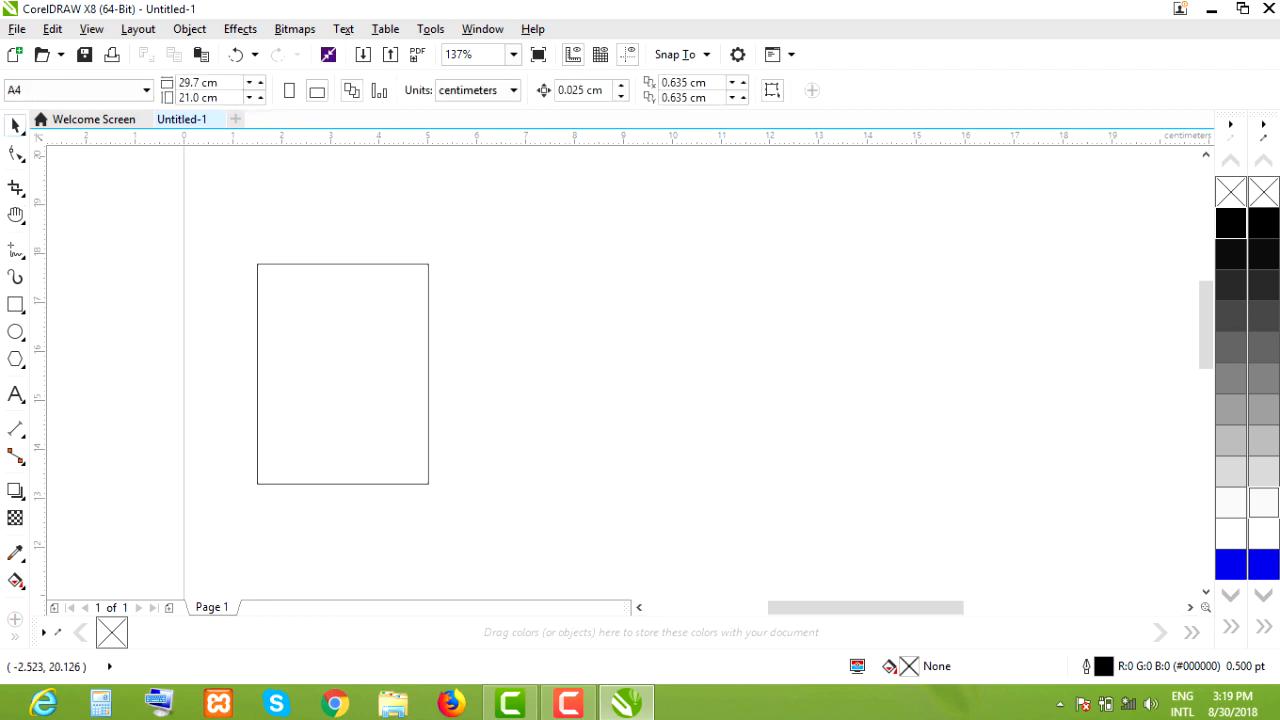
pyautogui.click(17, 28)
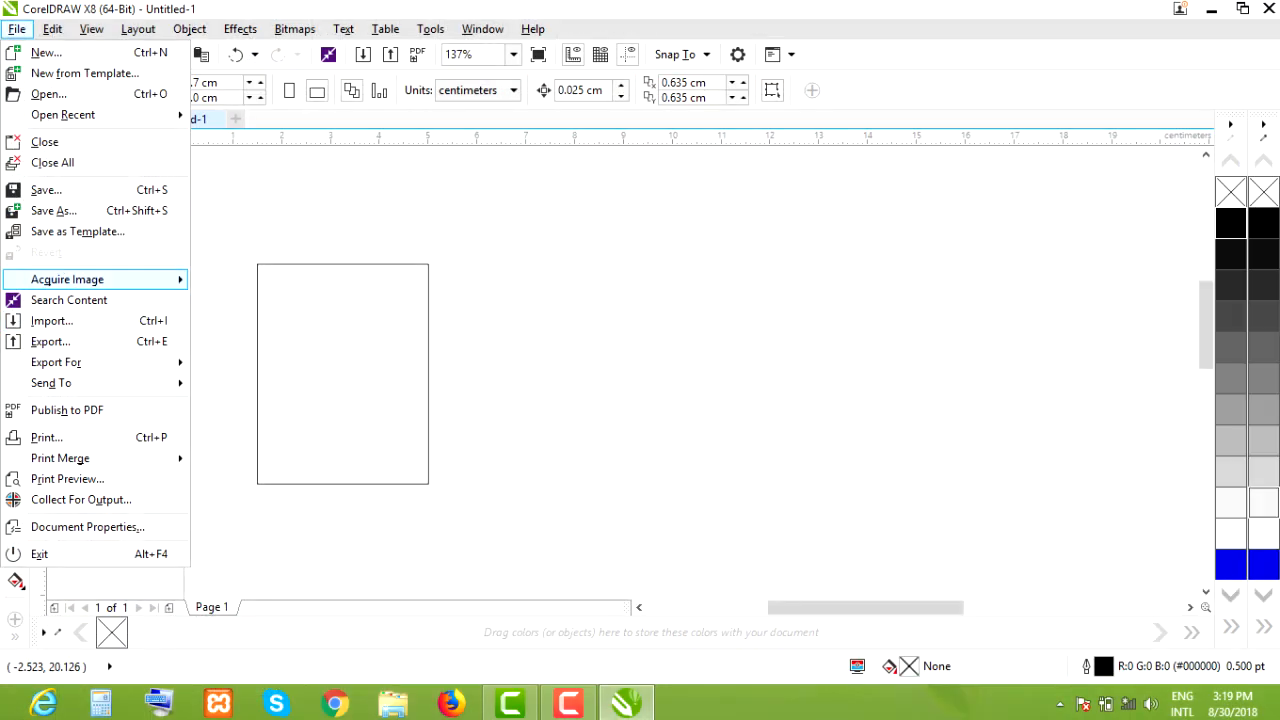
pyautogui.click(630, 36)
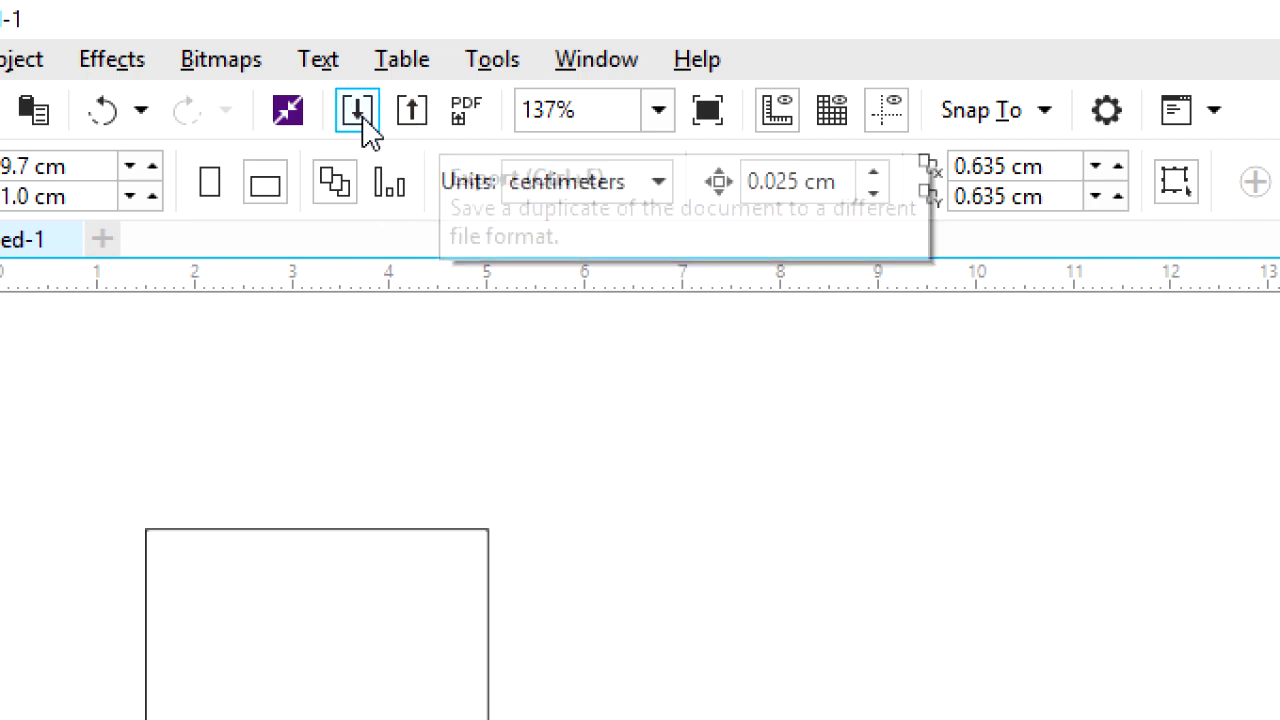
pyautogui.click(357, 112)
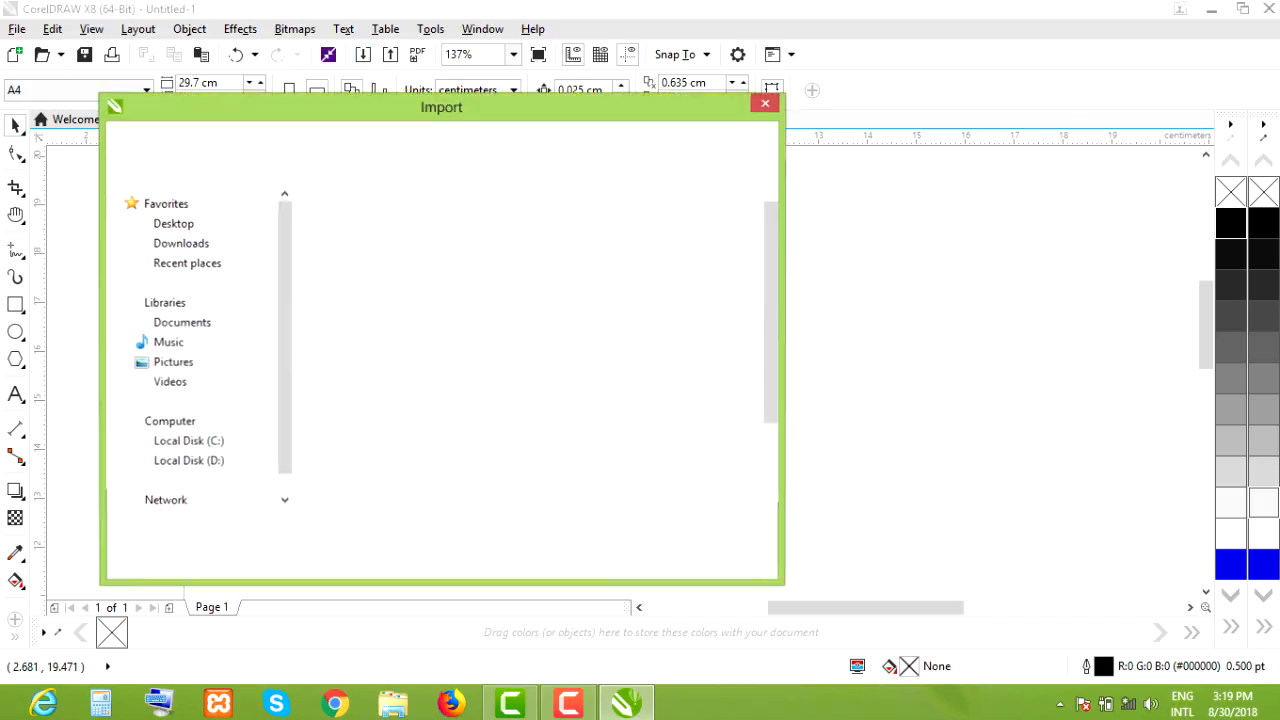
pyautogui.moveTo(770, 370); pyautogui.dragTo(770, 411)
pyautogui.doubleClick(470, 470)
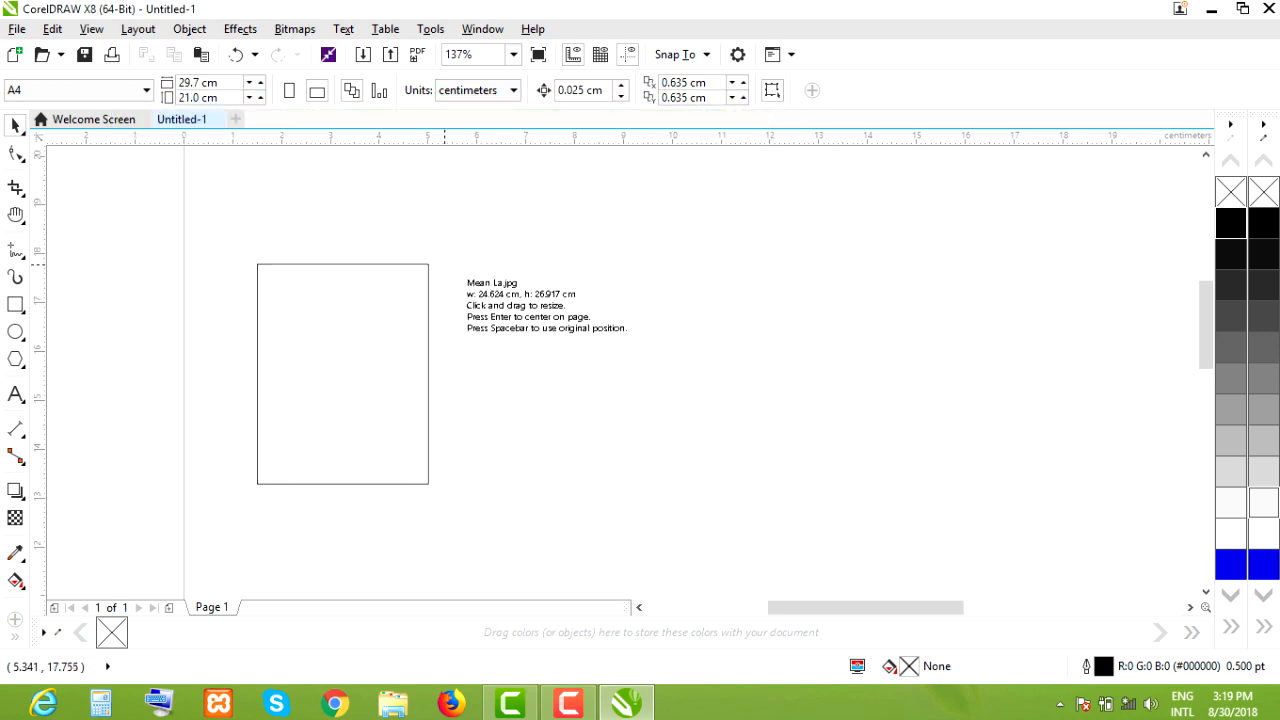
pyautogui.moveTo(438, 257); pyautogui.dragTo(646, 483)
# Align the rectangle and the portrait photo along their bottom edges.
pyautogui.moveTo(148, 205); pyautogui.dragTo(727, 527)
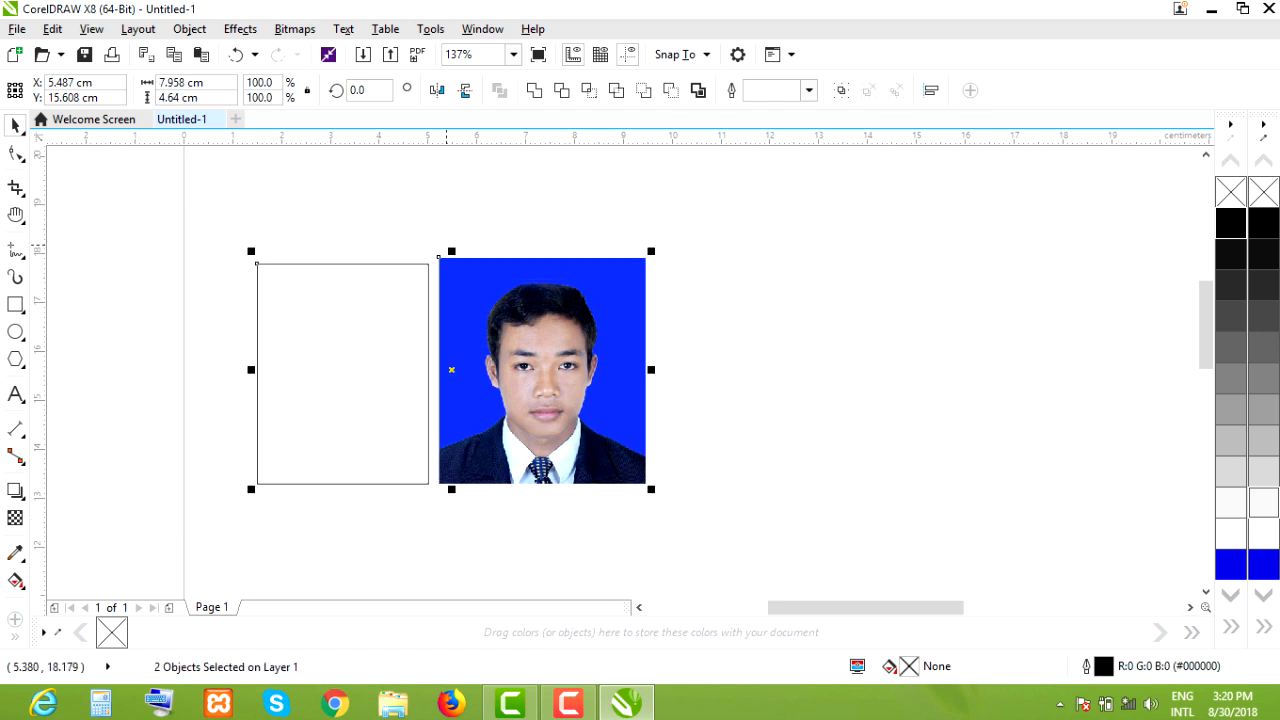
pyautogui.click(189, 29)
pyautogui.moveTo(245, 203)
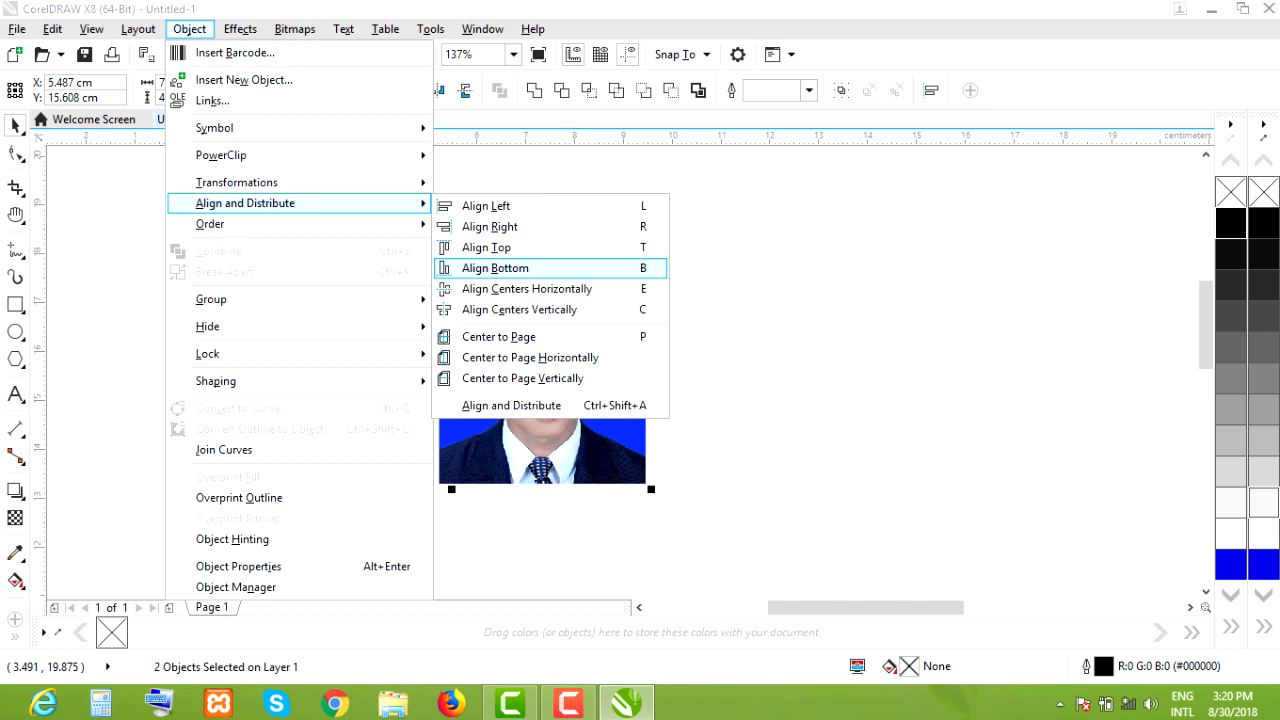
pyautogui.click(495, 268)
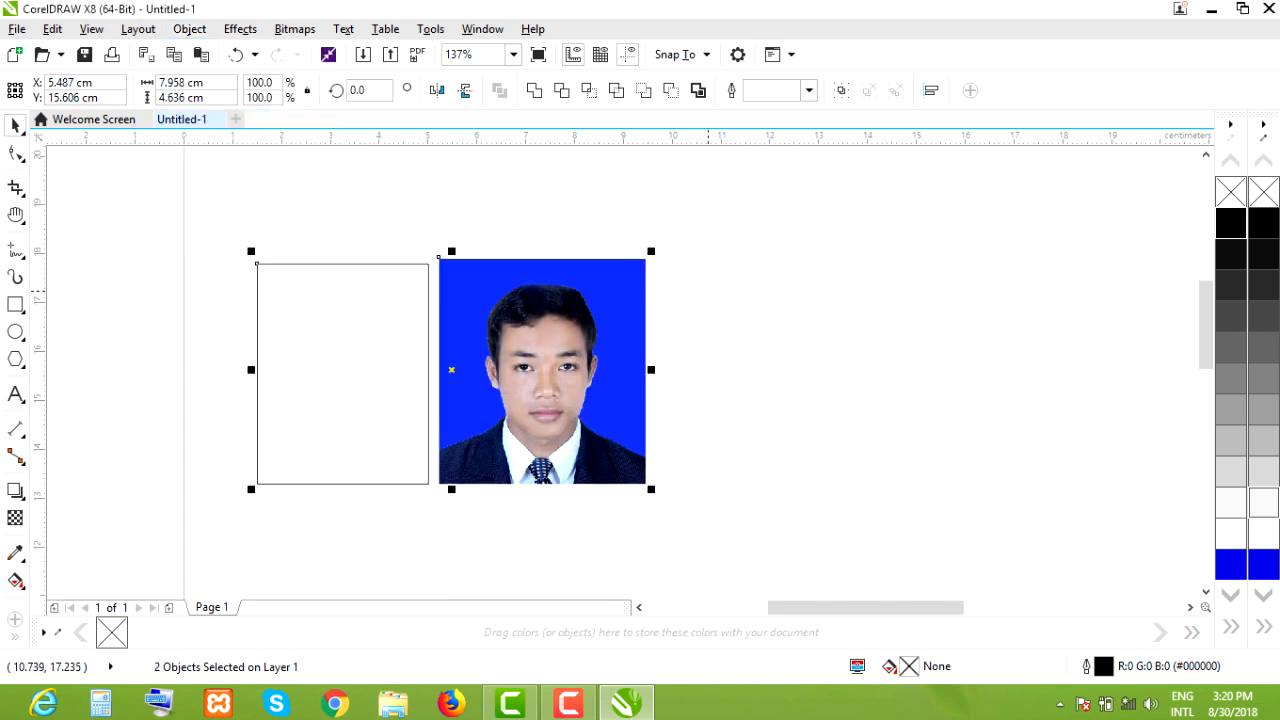
pyautogui.click(390, 289)
pyautogui.click(457, 191)
# Place the portrait photo inside the 3.5 × 4.5 cm rectangle with PowerClip.
pyautogui.click(478, 294)
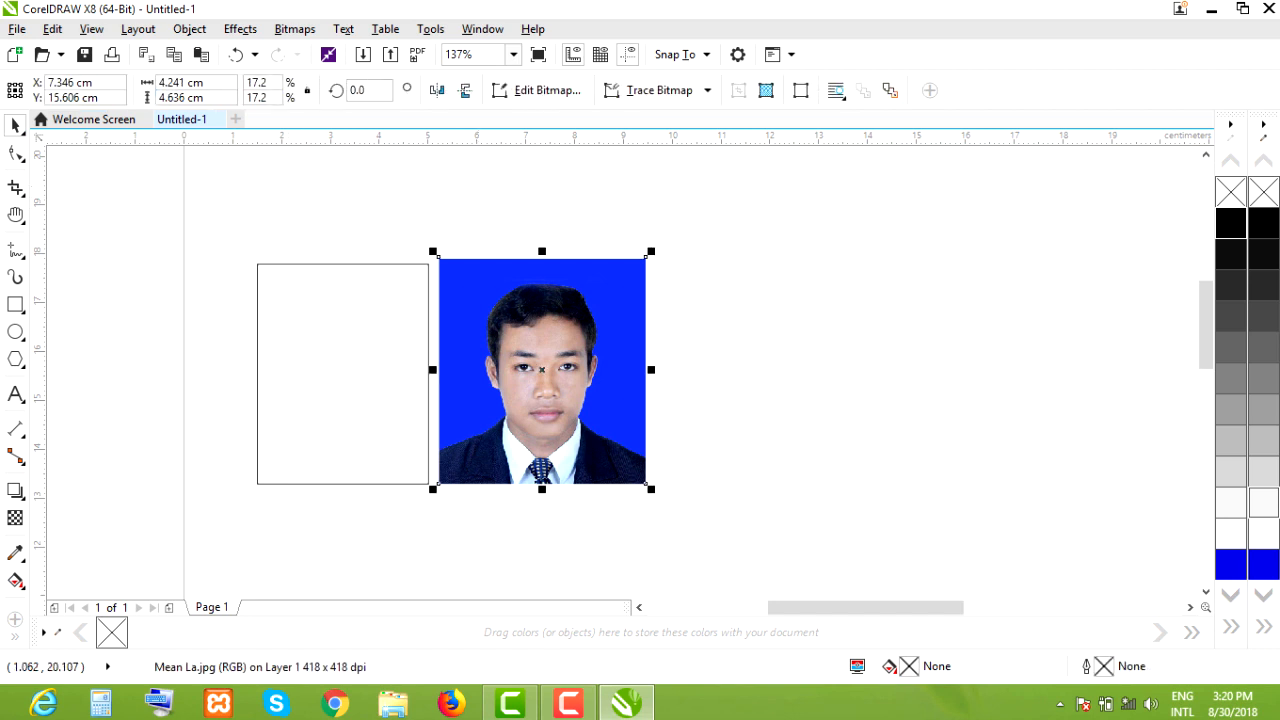
pyautogui.click(189, 29)
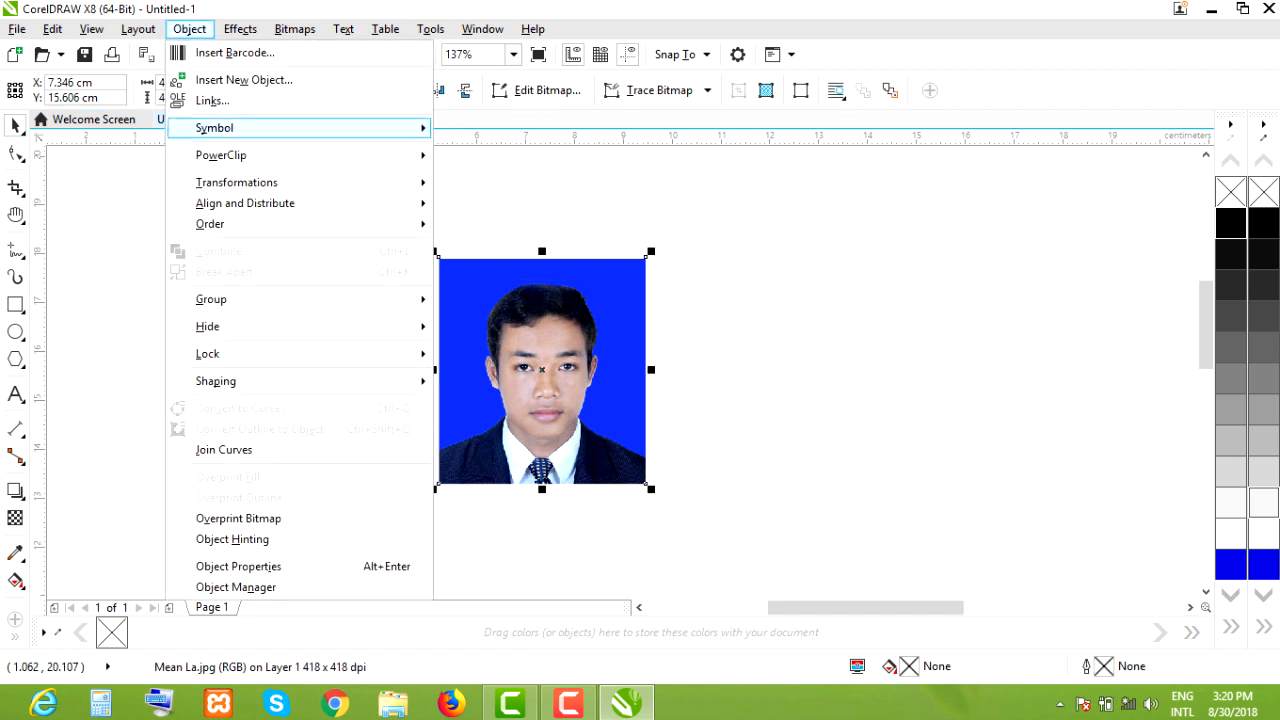
pyautogui.moveTo(215, 155)
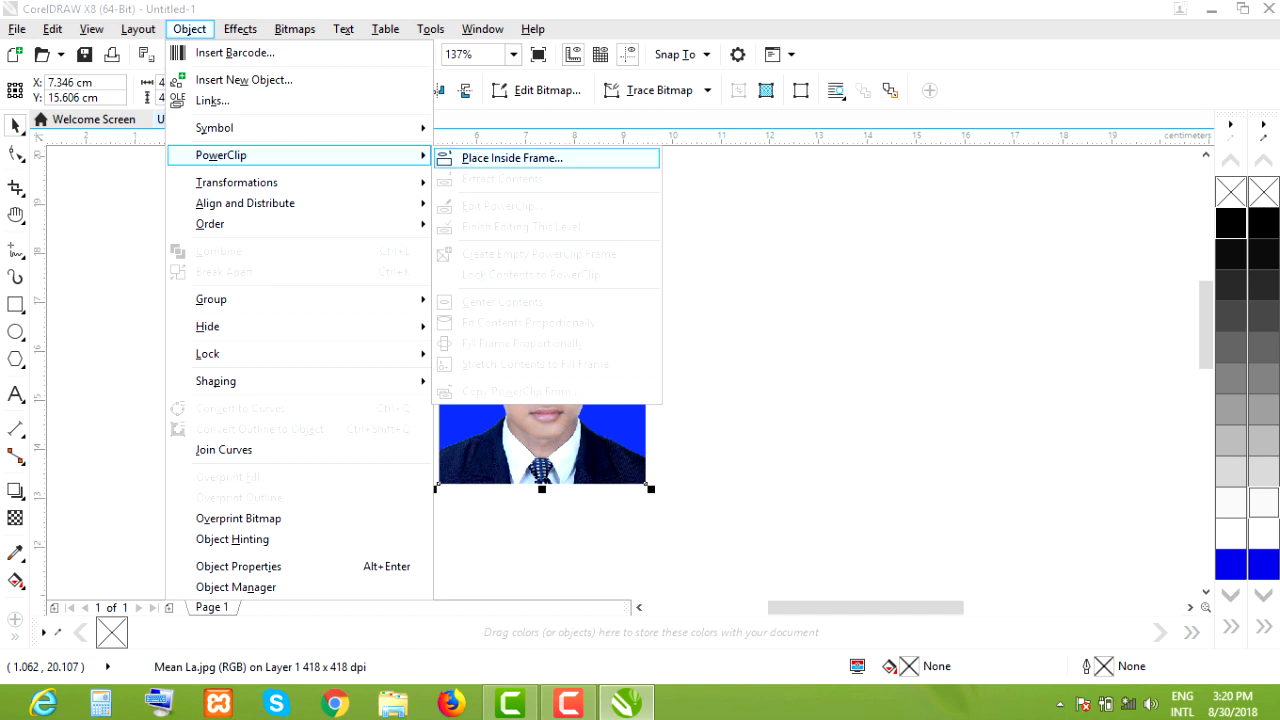
pyautogui.click(512, 158)
pyautogui.click(388, 289)
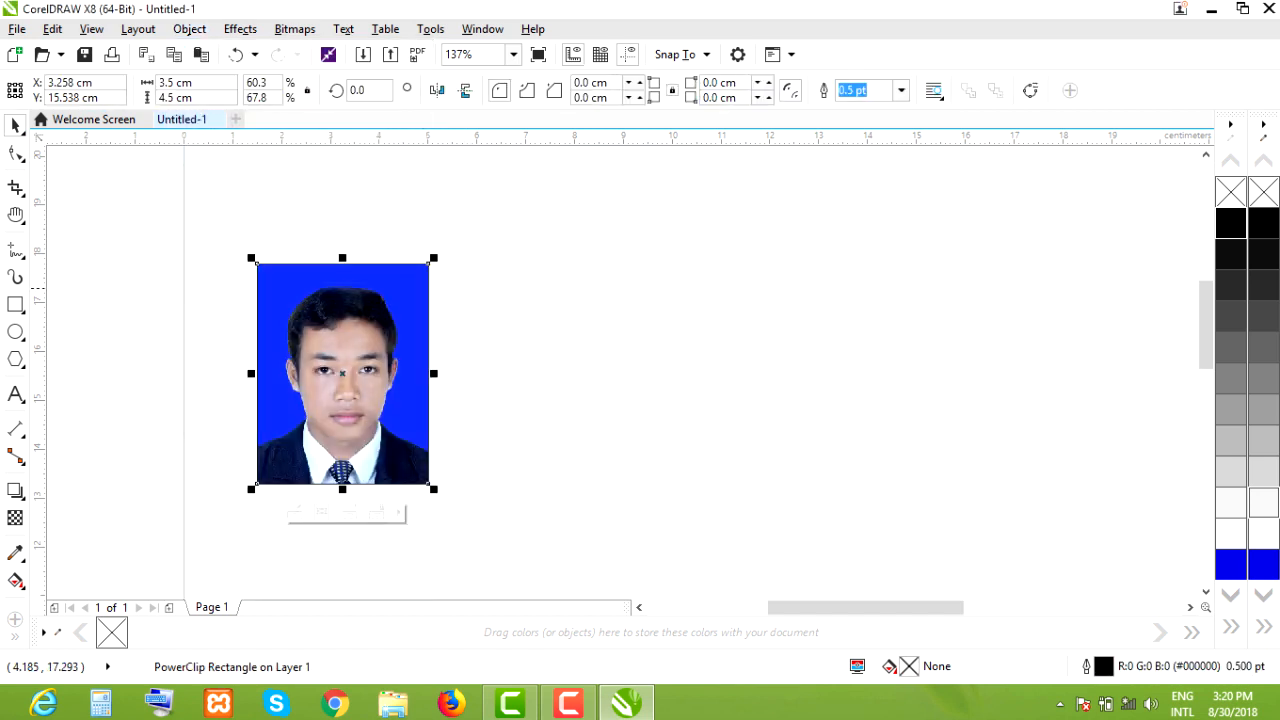
pyautogui.click(143, 238)
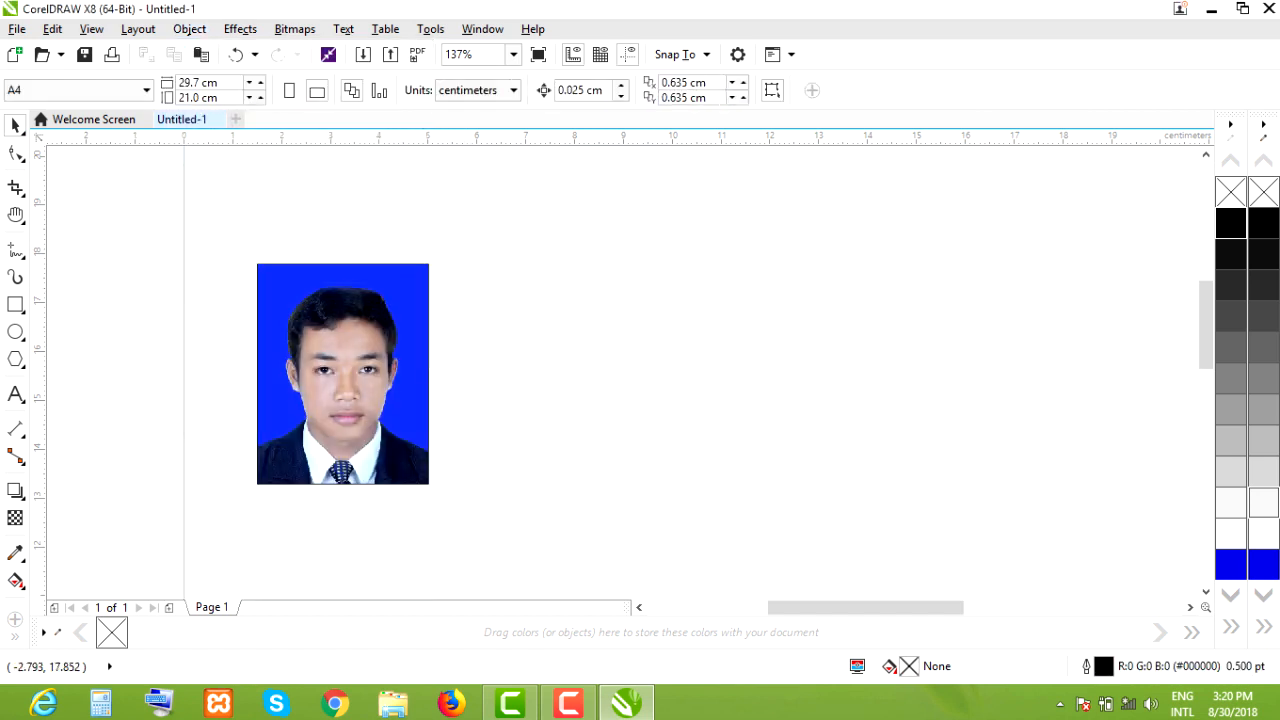
# Draw a second rectangle beside the framed photo and set its size to 2.5 cm wide by 3.5 cm high.
pyautogui.click(15, 304)
pyautogui.moveTo(460, 273)
pyautogui.mouseDown()
pyautogui.moveTo(608, 475)
pyautogui.moveTo(624, 478)
pyautogui.mouseUp()
pyautogui.click(15, 125)
pyautogui.click(195, 82)
pyautogui.write('2.5')
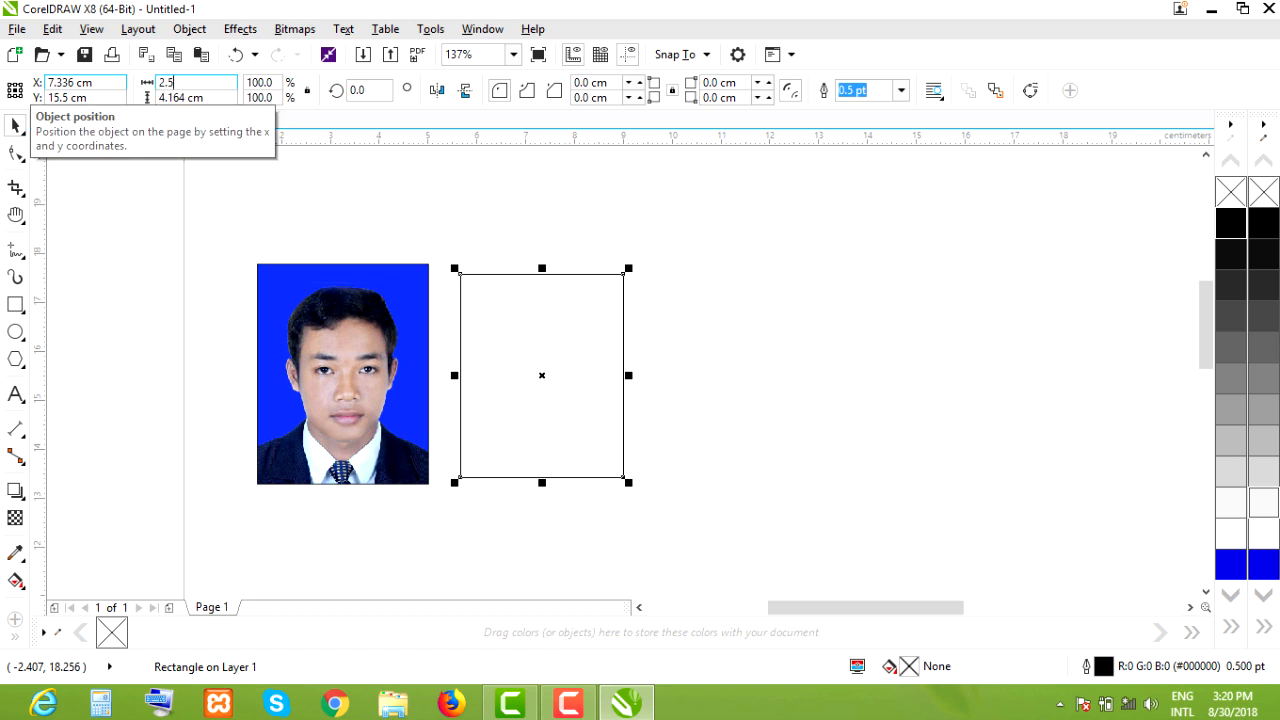
pyautogui.press('Tab')
pyautogui.write('3')
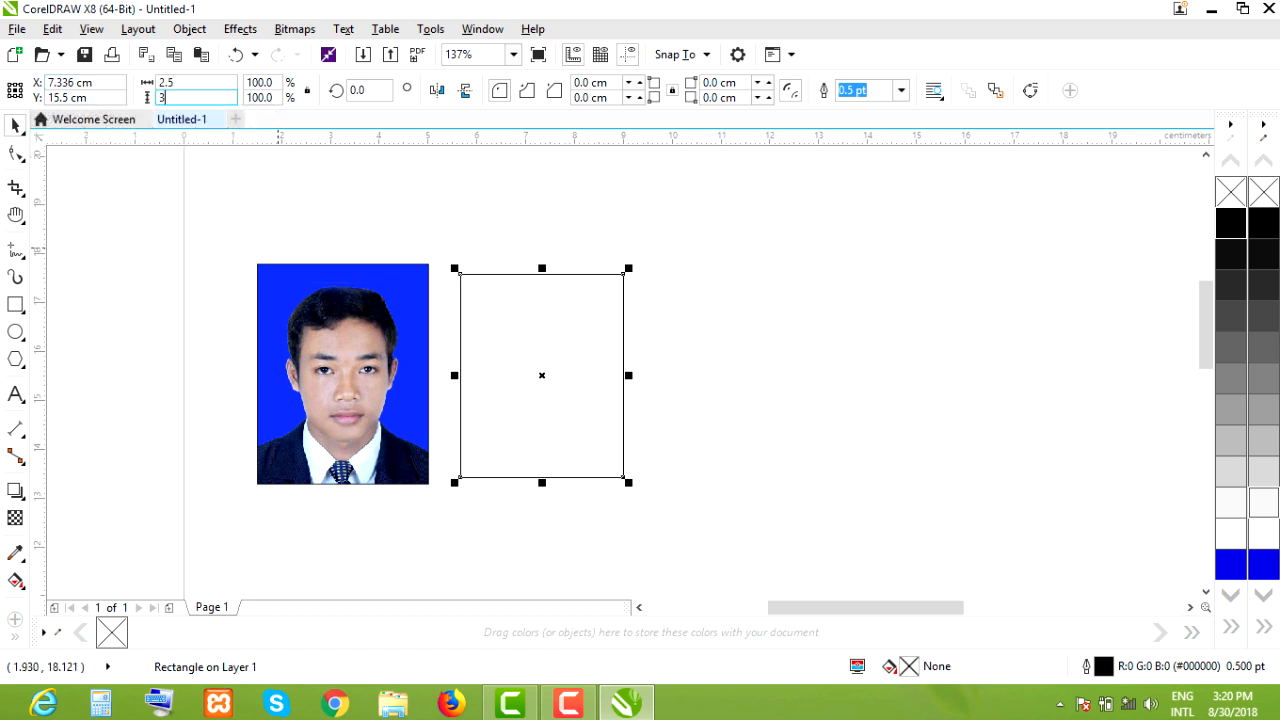
pyautogui.write('.5')
pyautogui.press('Return')
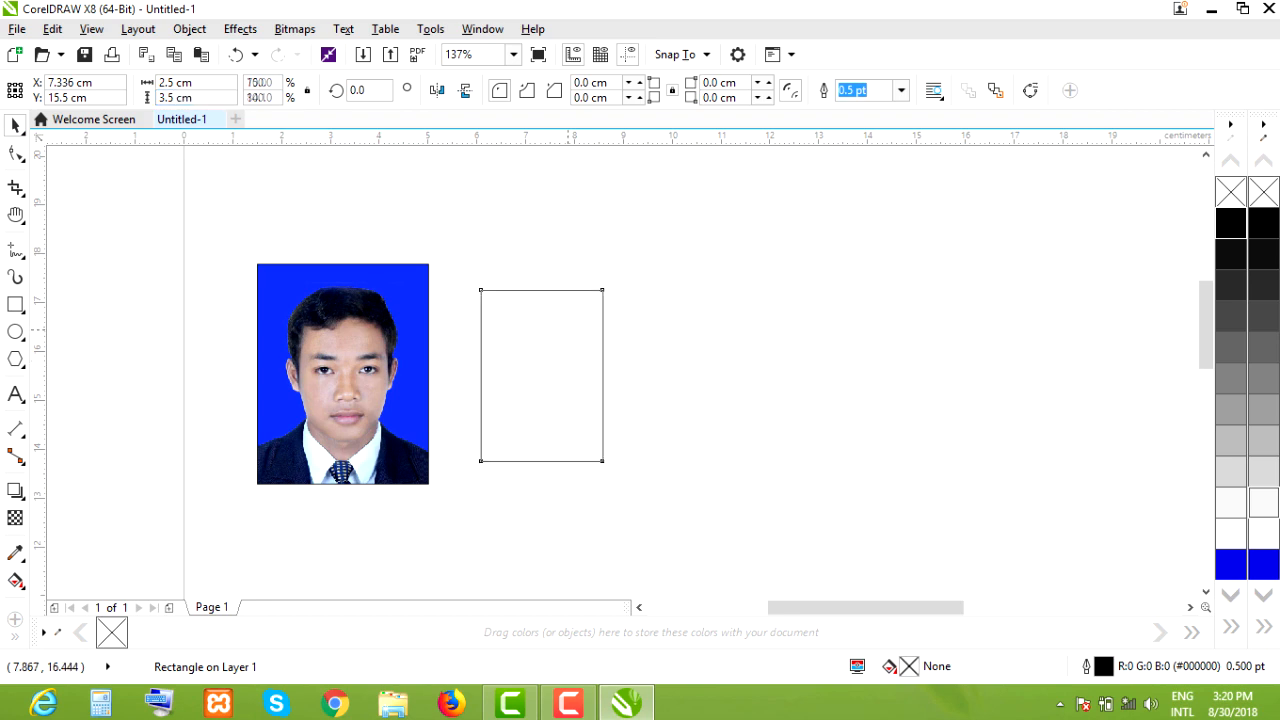
# Import the same portrait JPG from the Downloads folder and place it beside the empty rectangle at about 3.3 × 3.6 cm.
pyautogui.click(363, 54)
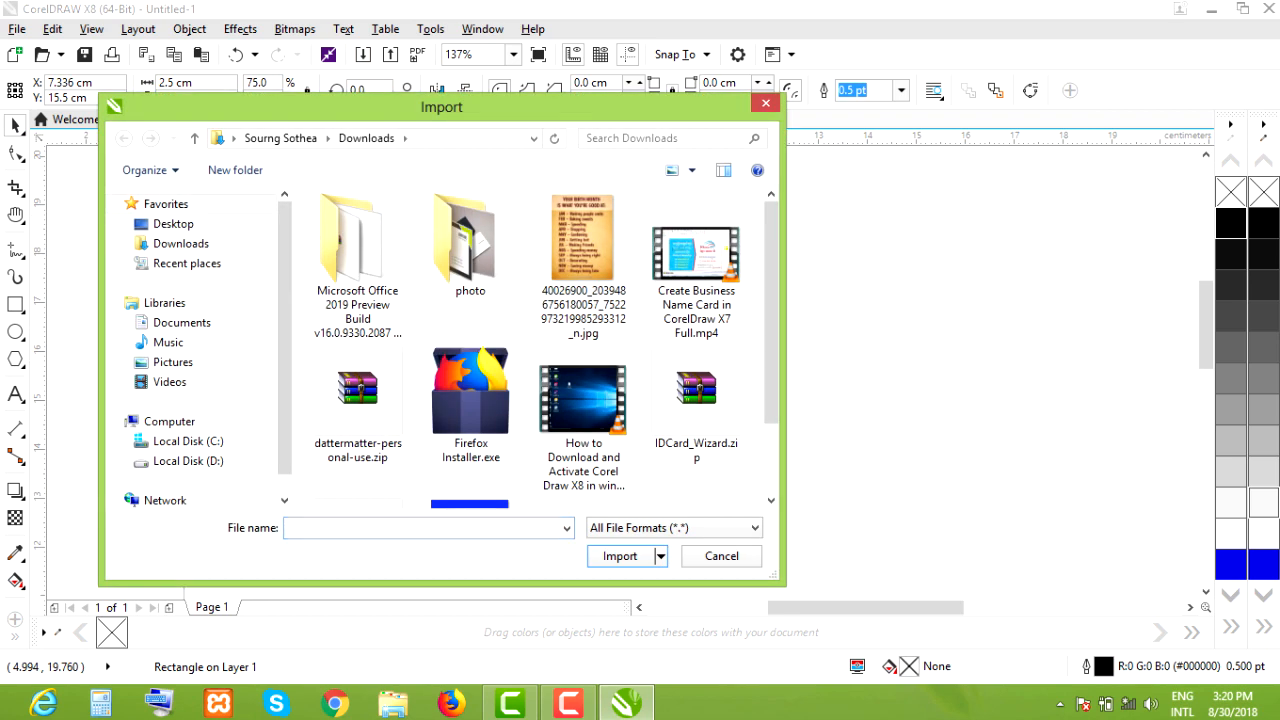
pyautogui.moveTo(770, 310); pyautogui.dragTo(770, 379)
pyautogui.click(470, 439)
pyautogui.click(620, 556)
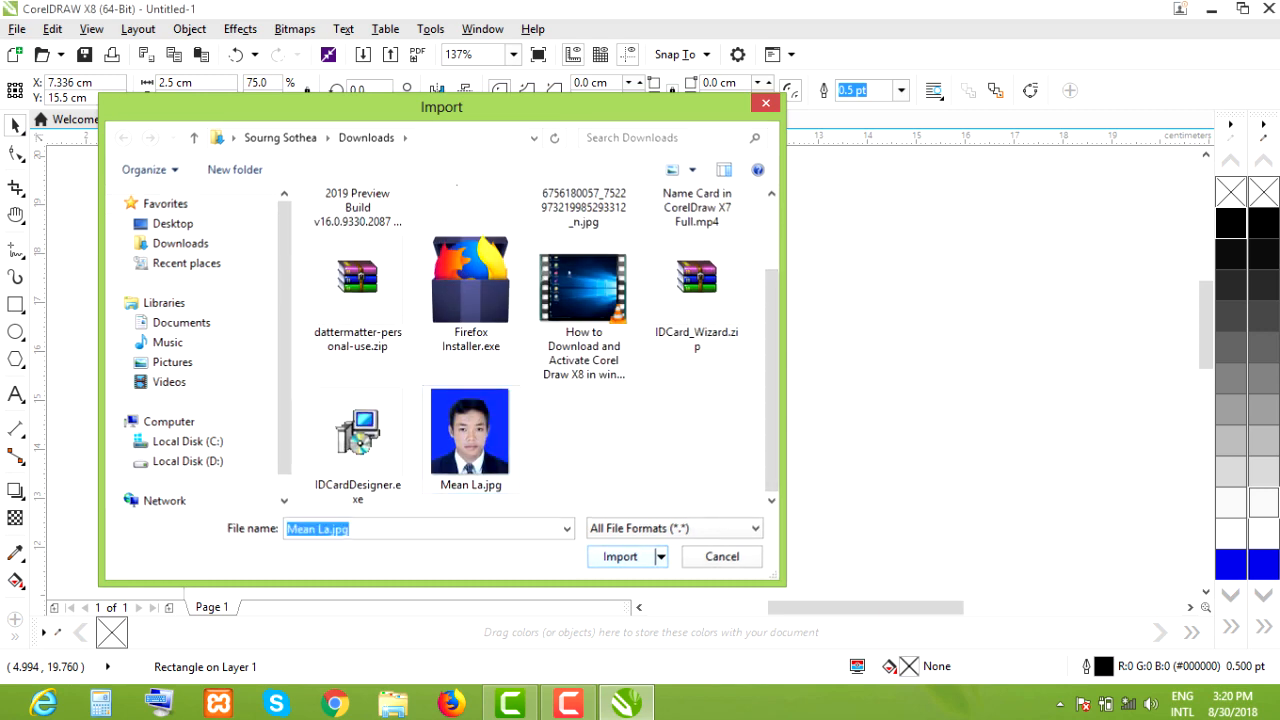
pyautogui.moveTo(618, 286); pyautogui.dragTo(779, 461)
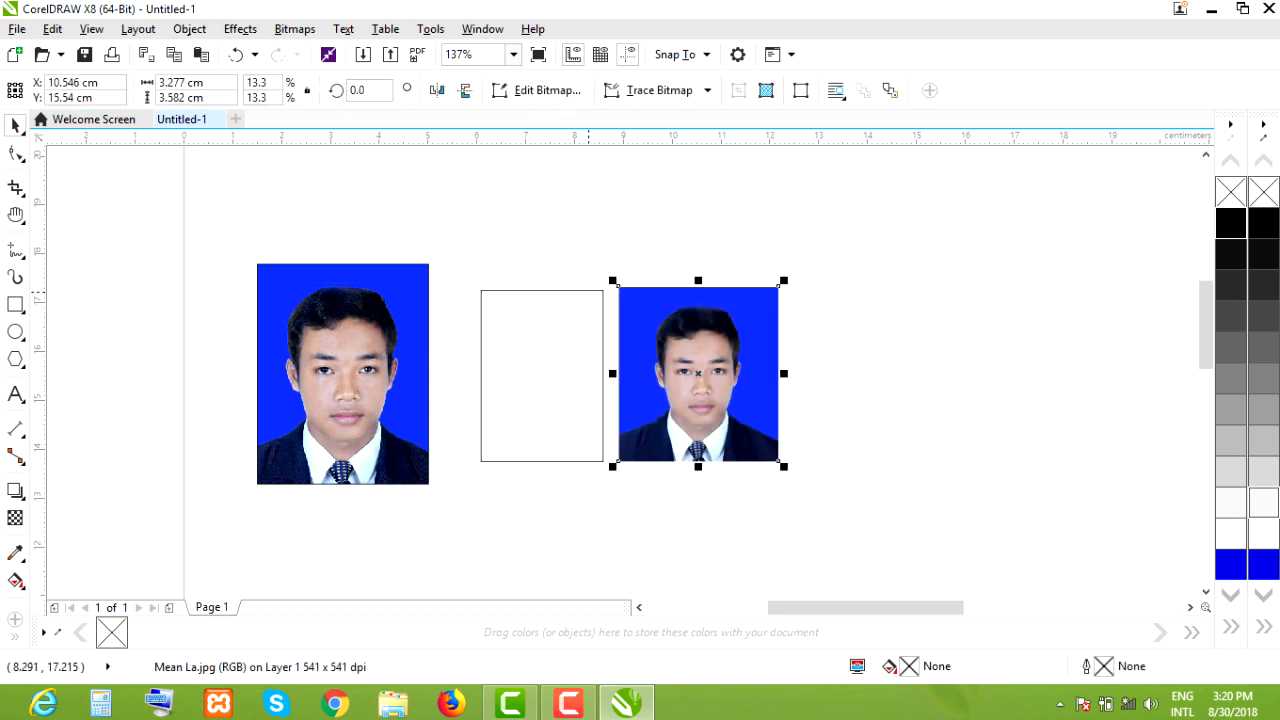
# Align the empty rectangle and the second portrait photo along their bottom edges.
pyautogui.moveTo(471, 243); pyautogui.dragTo(847, 517)
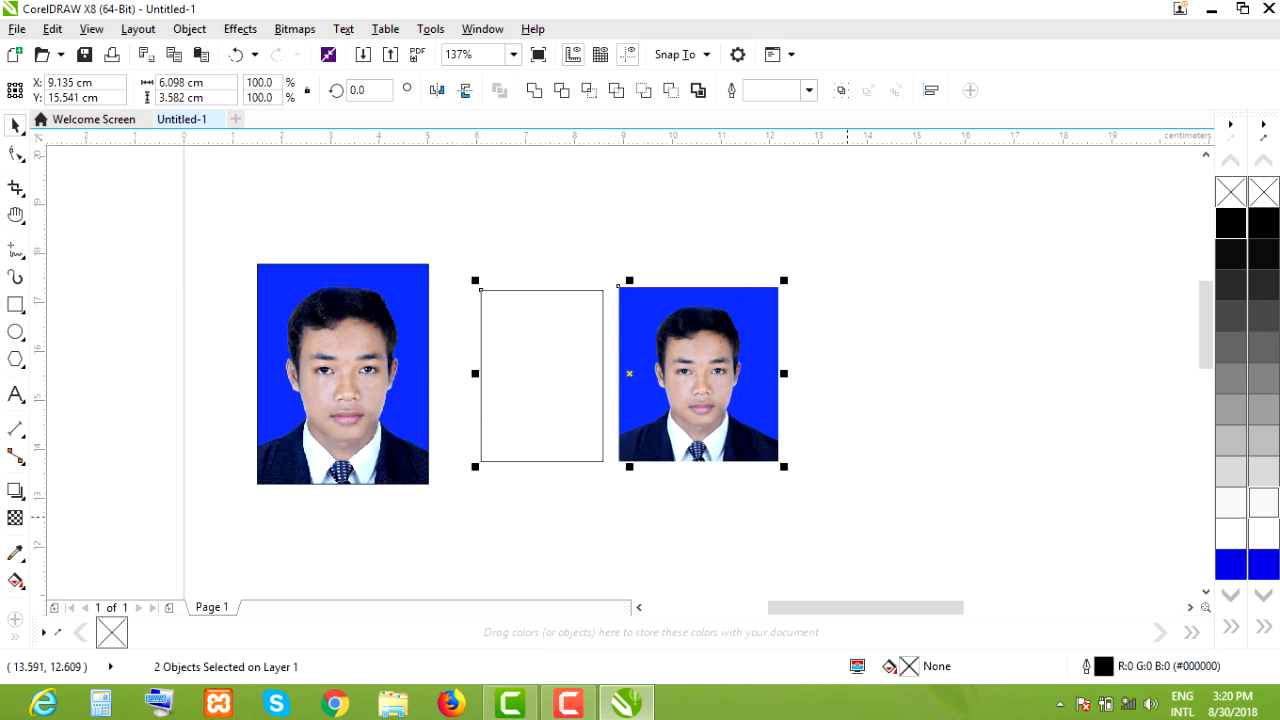
pyautogui.click(841, 447)
# Place the second portrait photo inside the empty 2.5 × 3.5 cm rectangle with PowerClip.
pyautogui.click(740, 420)
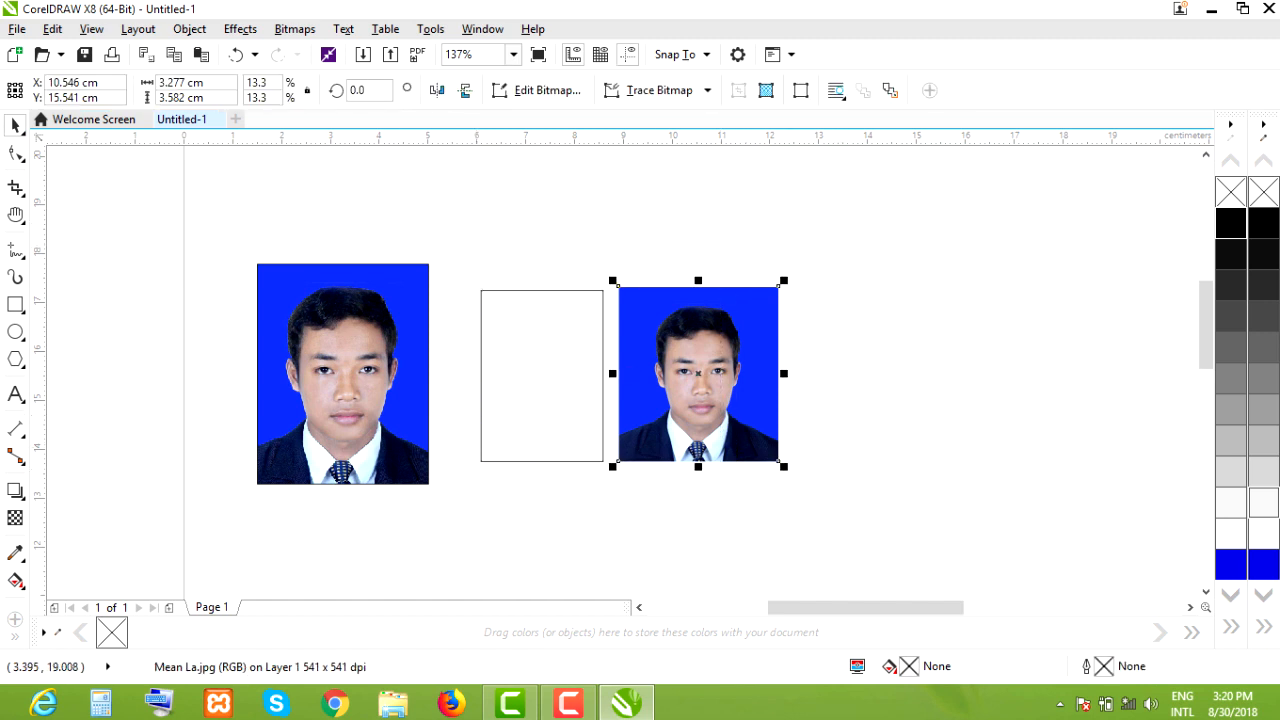
pyautogui.click(189, 29)
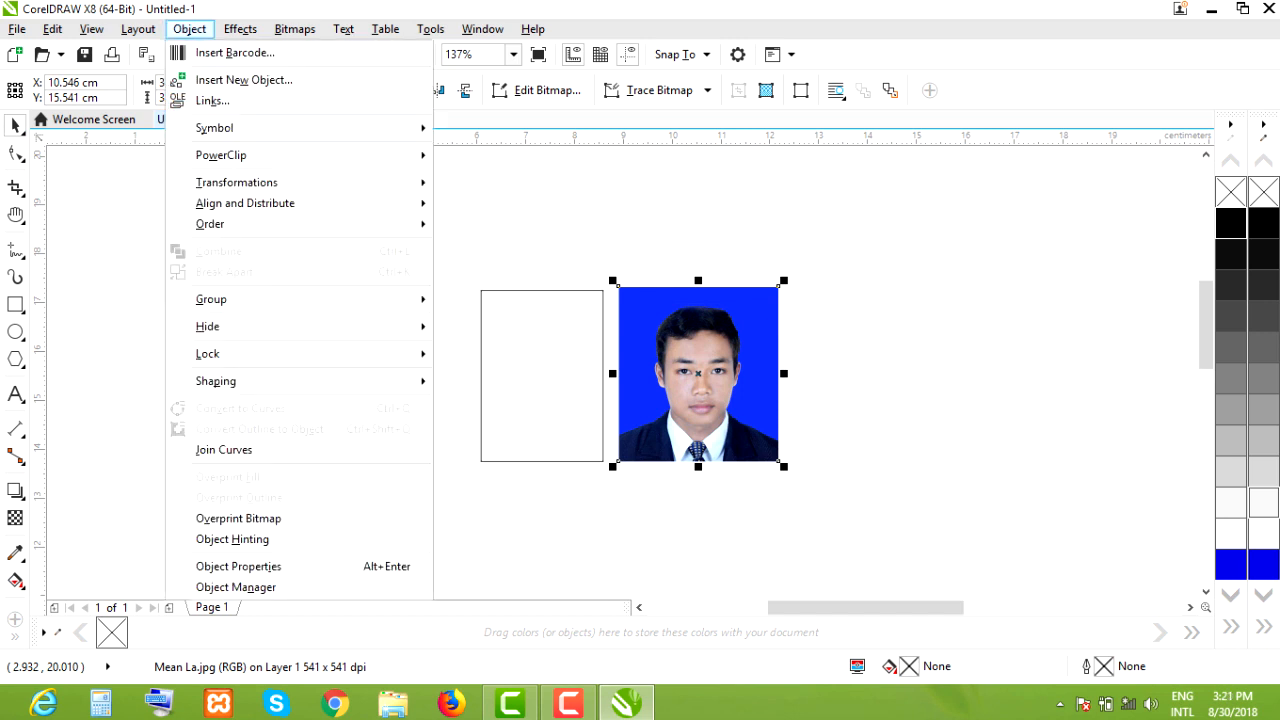
pyautogui.moveTo(220, 155)
pyautogui.click(477, 158)
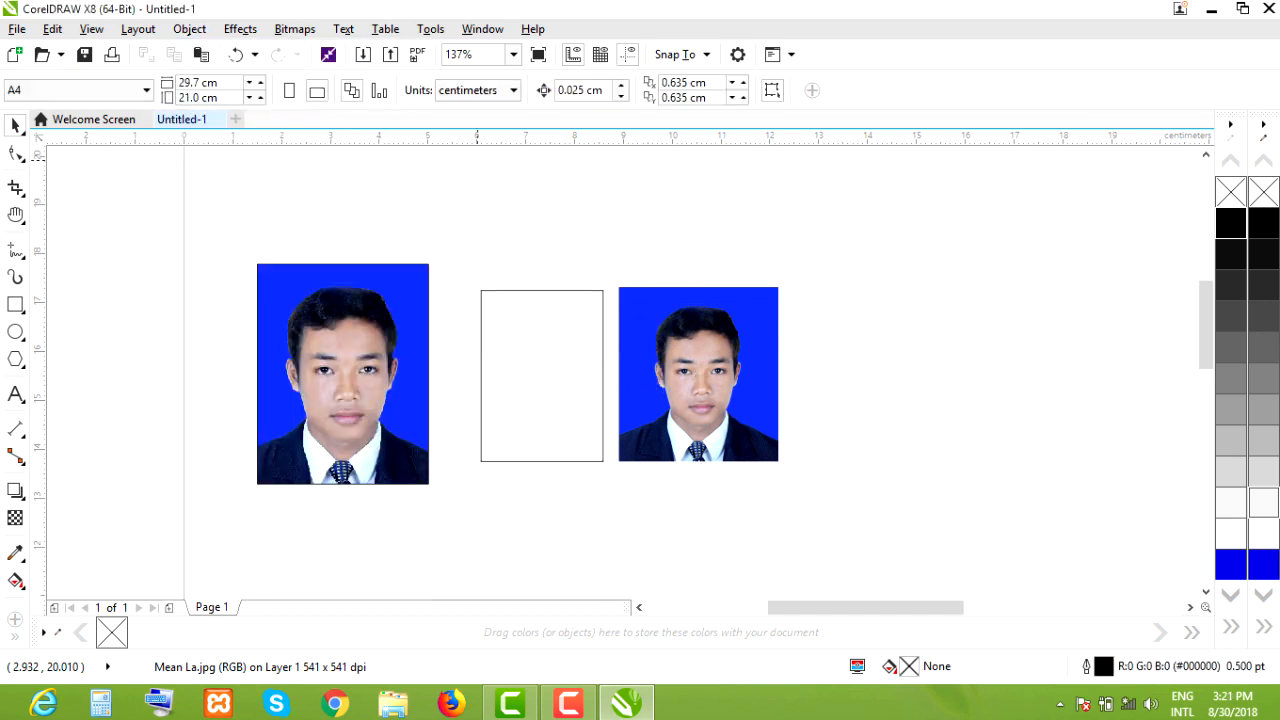
pyautogui.click(545, 376)
pyautogui.click(668, 370)
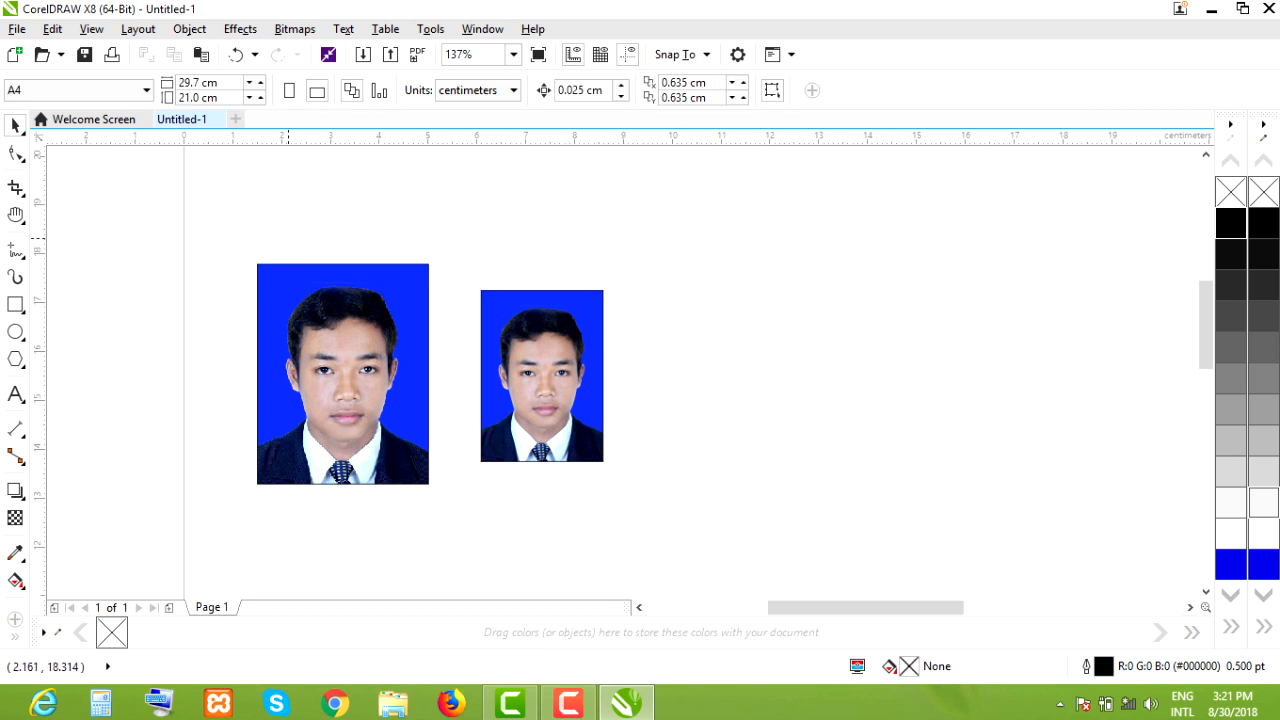
# Set the outline width of both framed photos to 1.0 pt in their object properties.
pyautogui.click(482, 29)
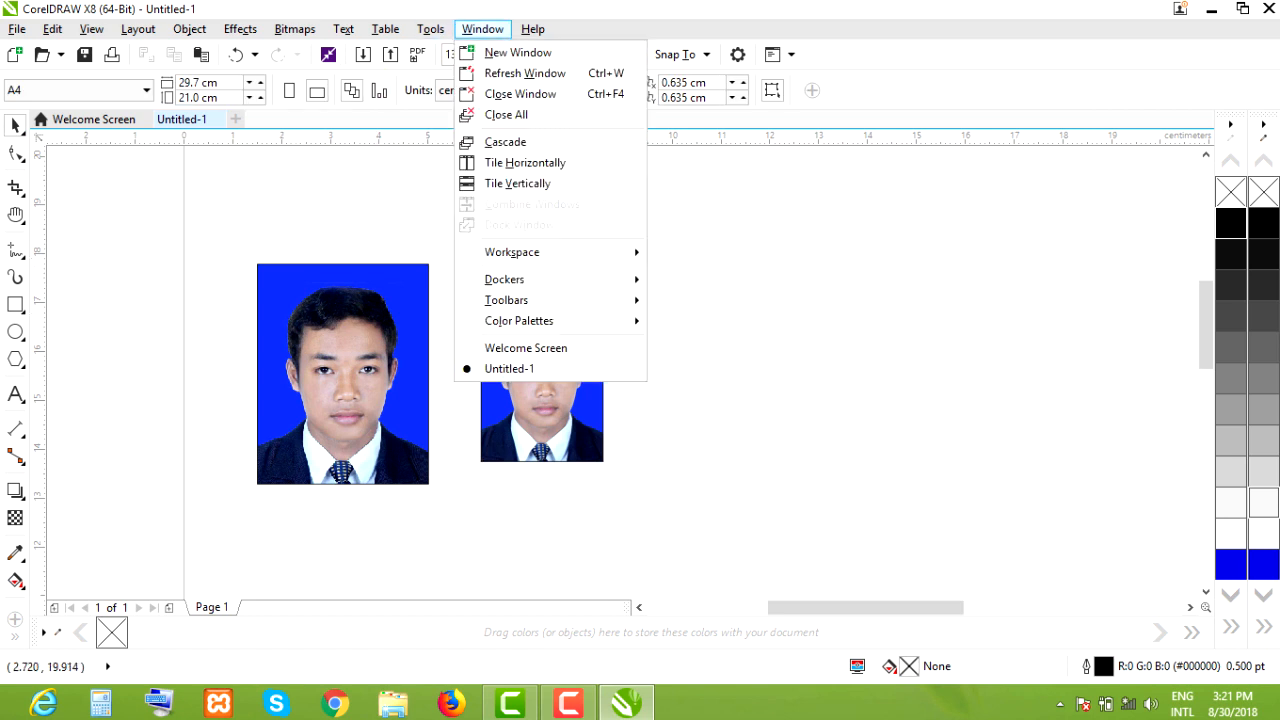
pyautogui.moveTo(504, 279)
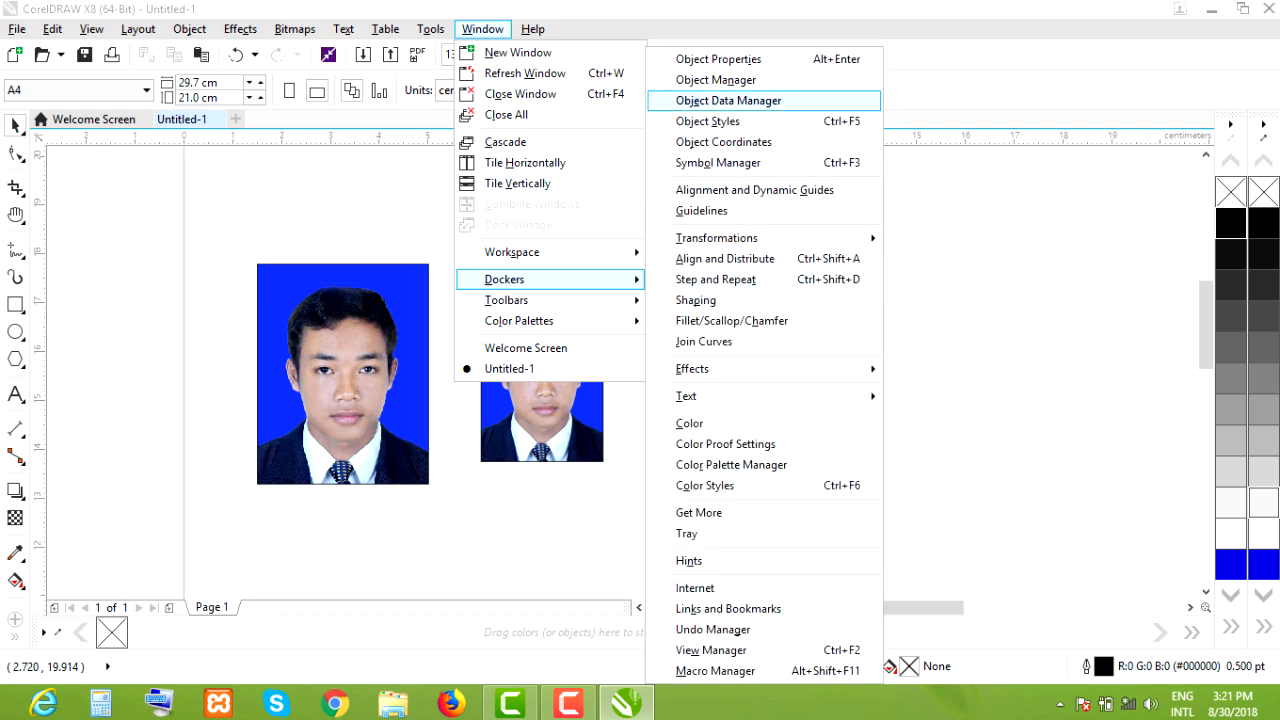
pyautogui.click(718, 59)
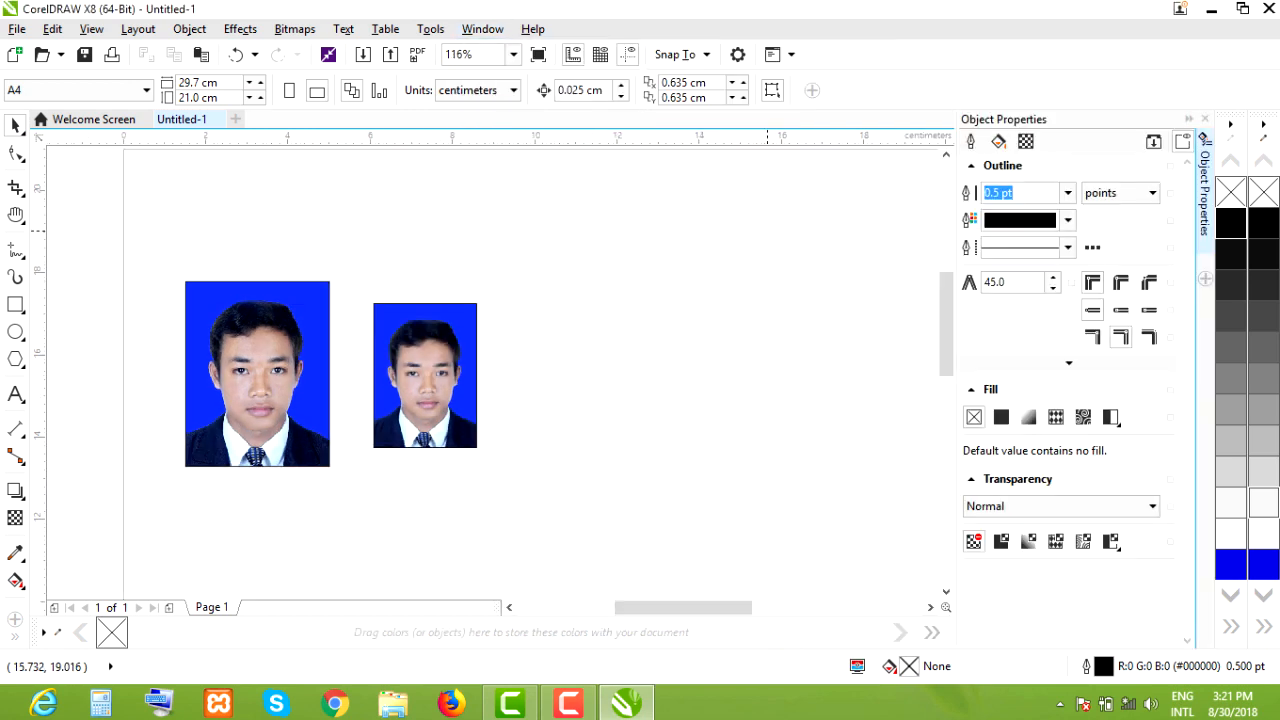
pyautogui.moveTo(518, 474); pyautogui.dragTo(576, 556)
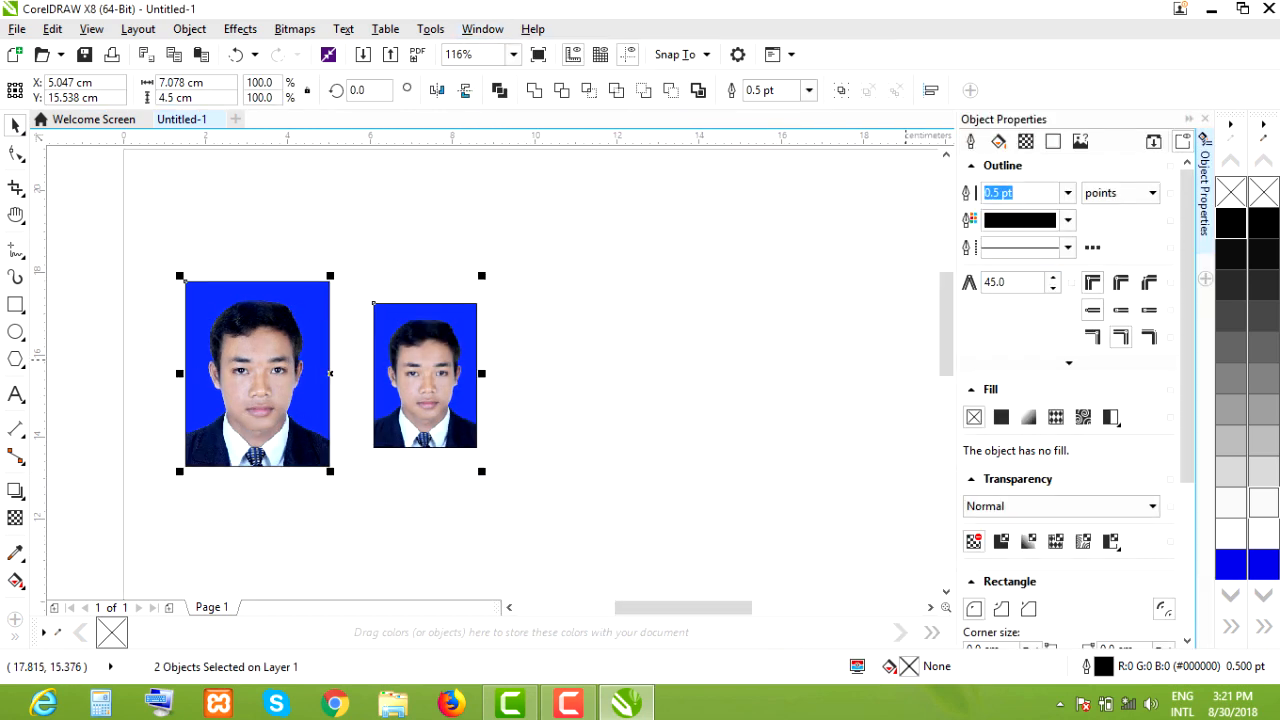
pyautogui.click(1067, 192)
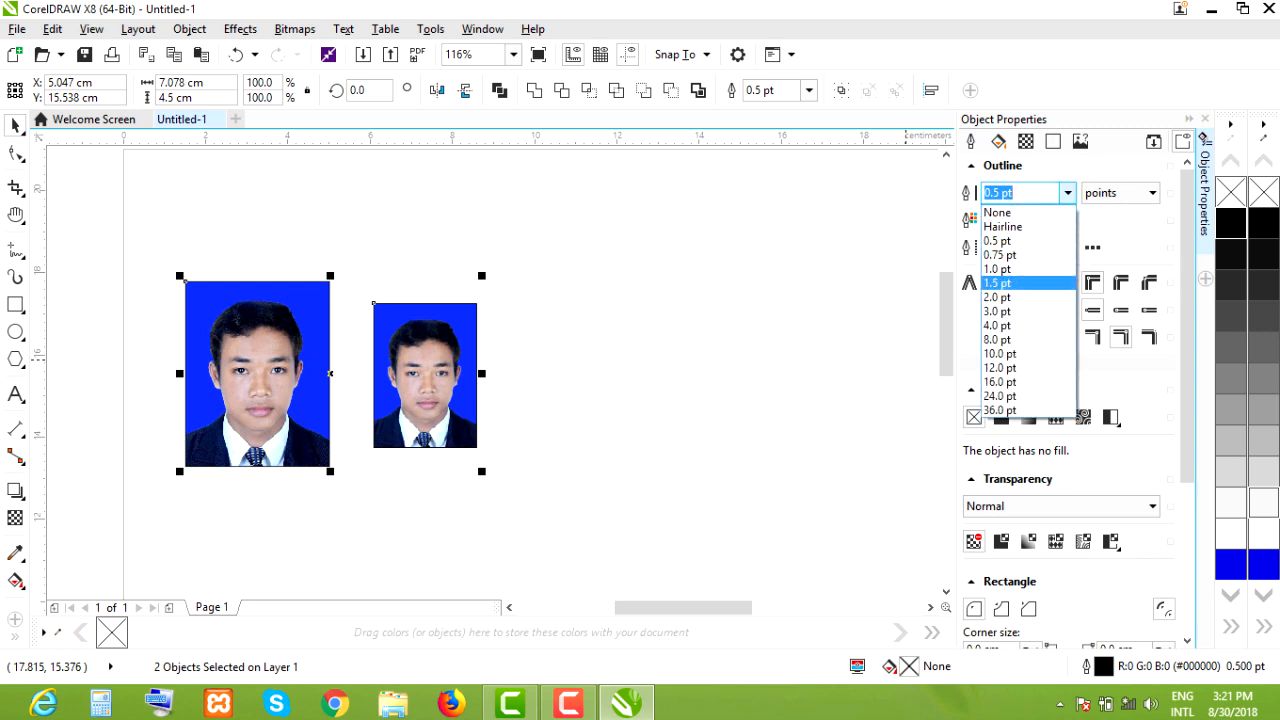
pyautogui.click(997, 268)
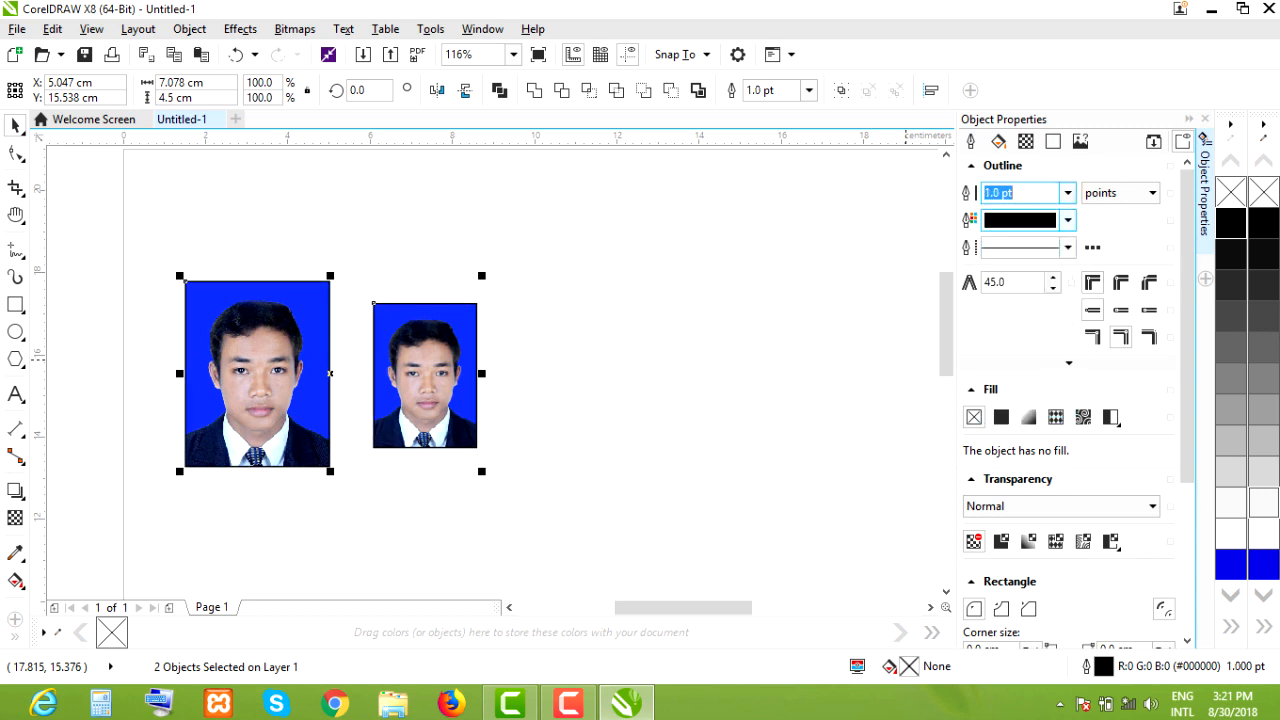
# Change the outline colour of both framed photos to near-white #FCFCFC and deselect them.
pyautogui.click(1067, 220)
pyautogui.moveTo(1000, 325); pyautogui.dragTo(996, 318)
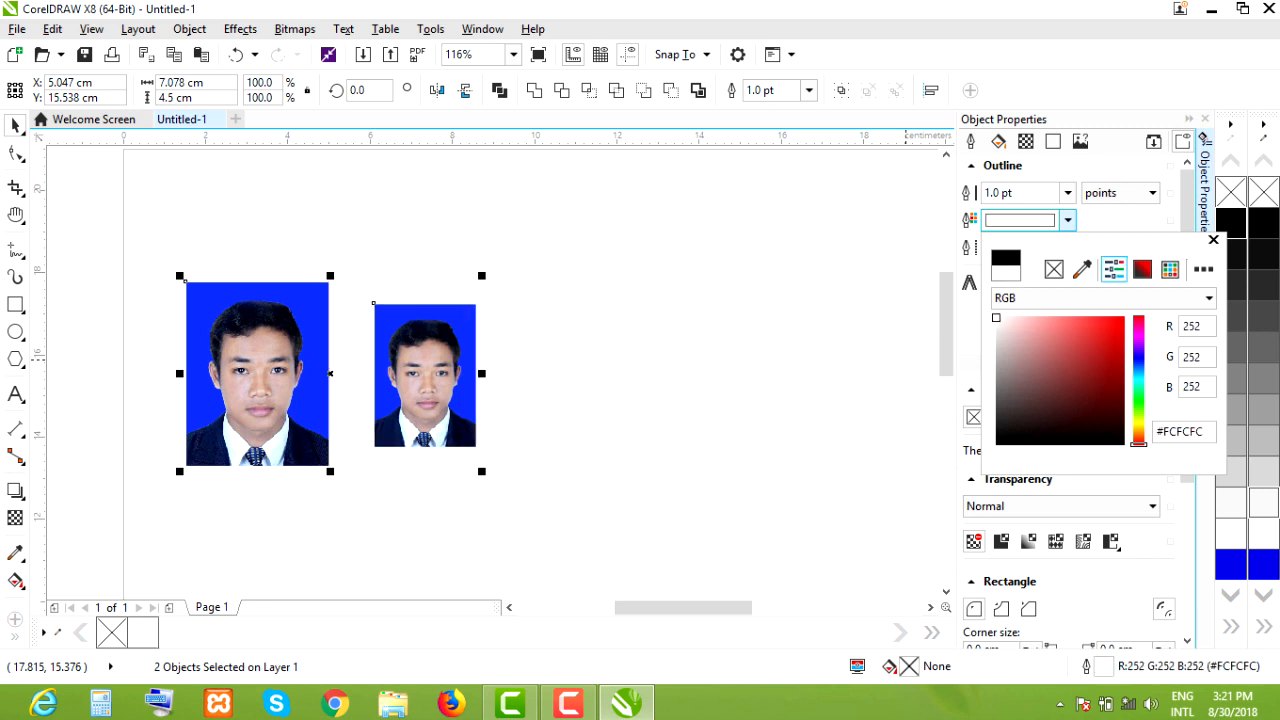
pyautogui.press('Escape')
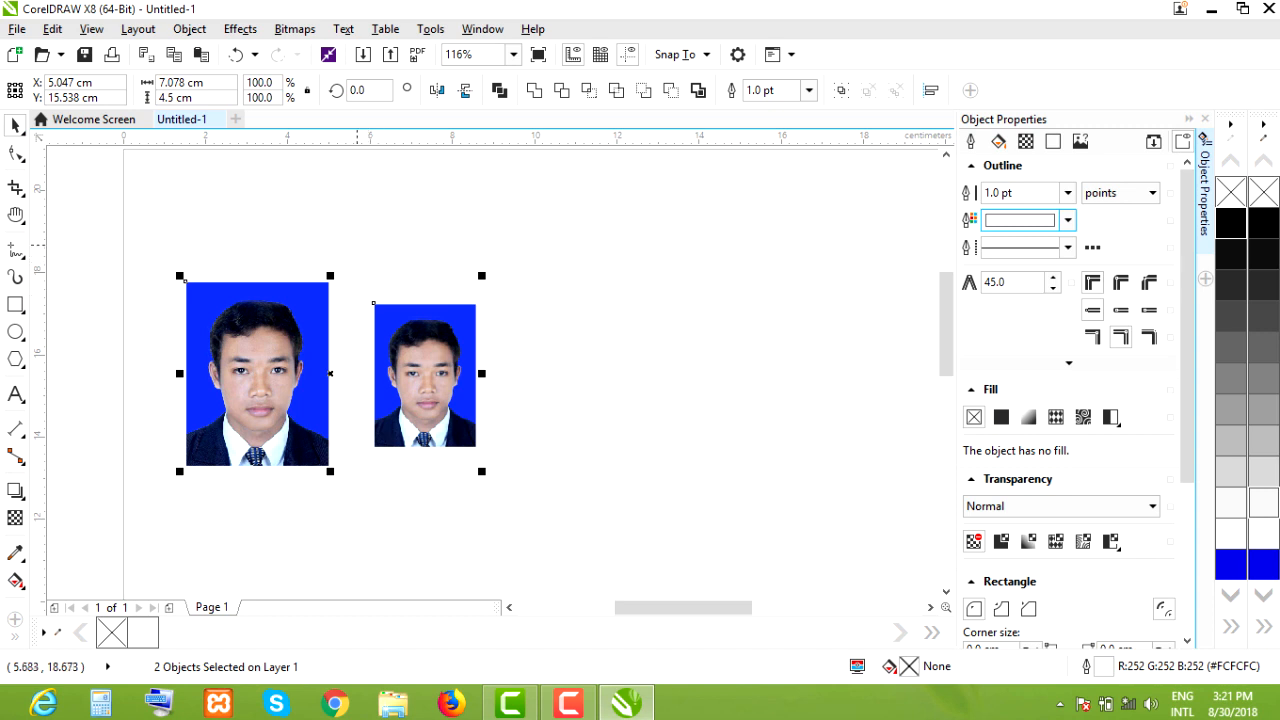
pyautogui.press('Escape')
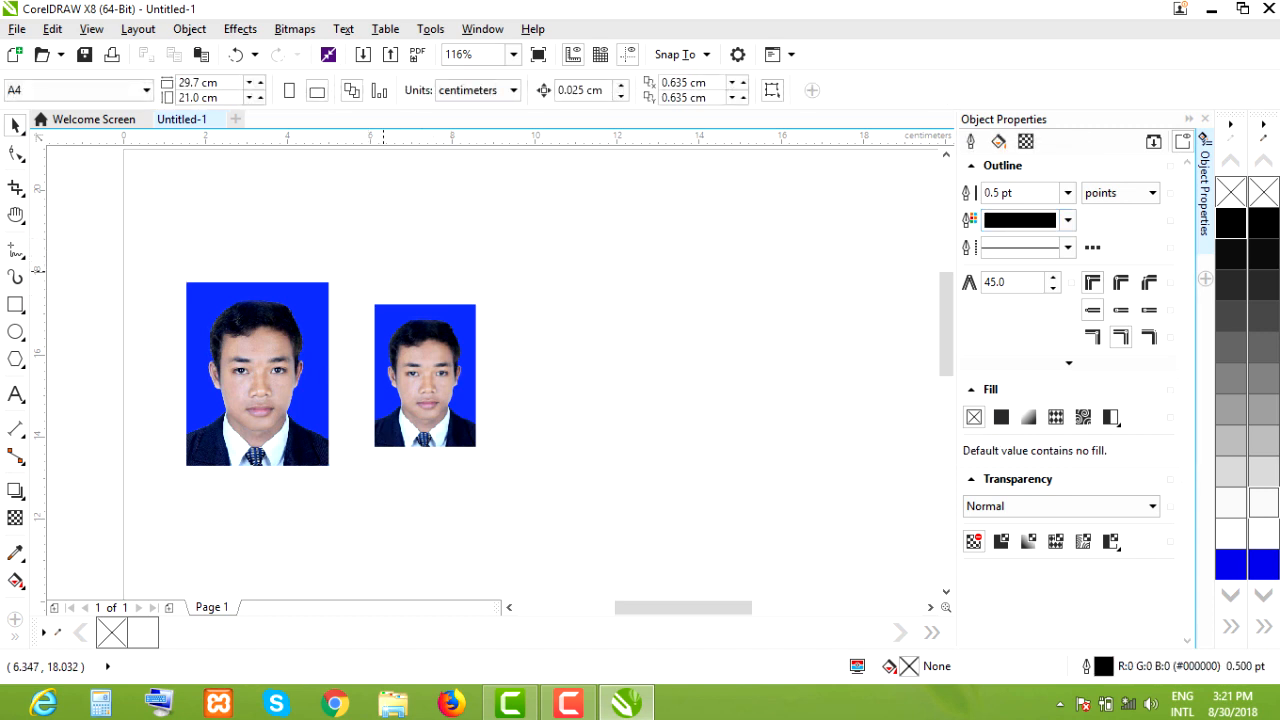
# Move the small framed photo near the page's bottom edge and align its left edge with the large framed photo.
pyautogui.press('z')
pyautogui.hotkey('shift', 'F4')
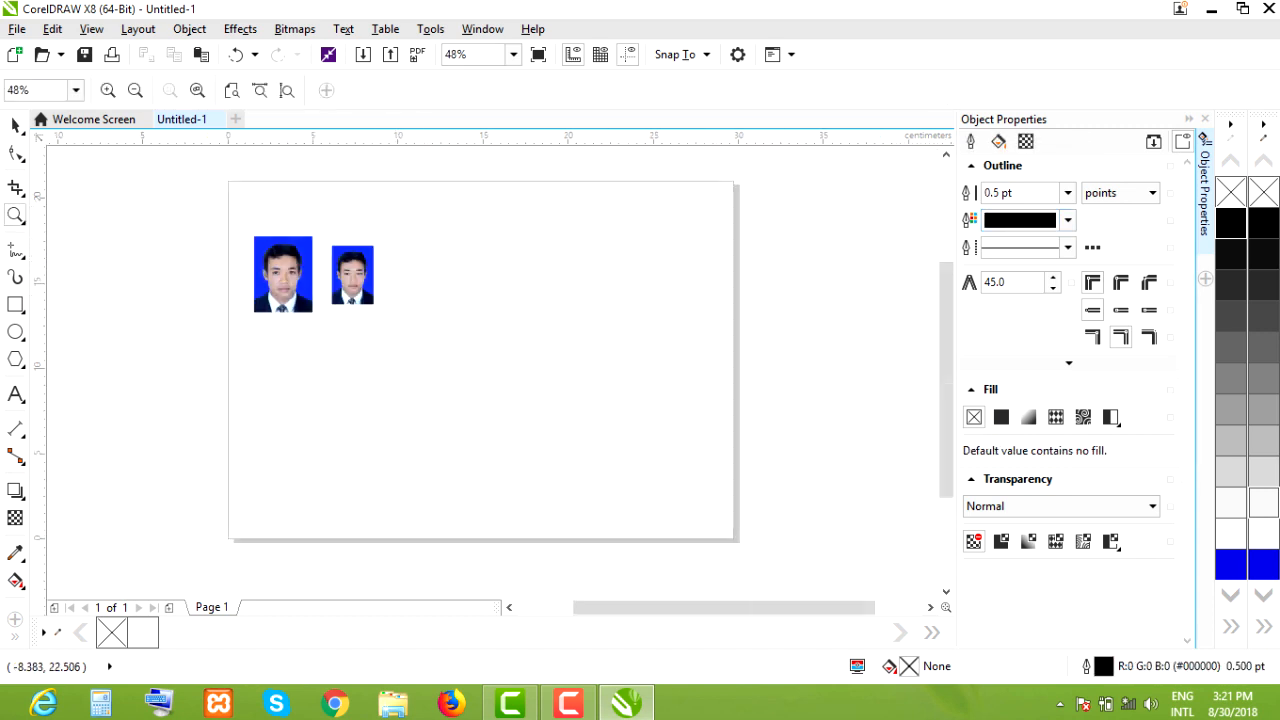
pyautogui.press('space')
pyautogui.moveTo(352, 273); pyautogui.dragTo(273, 466)
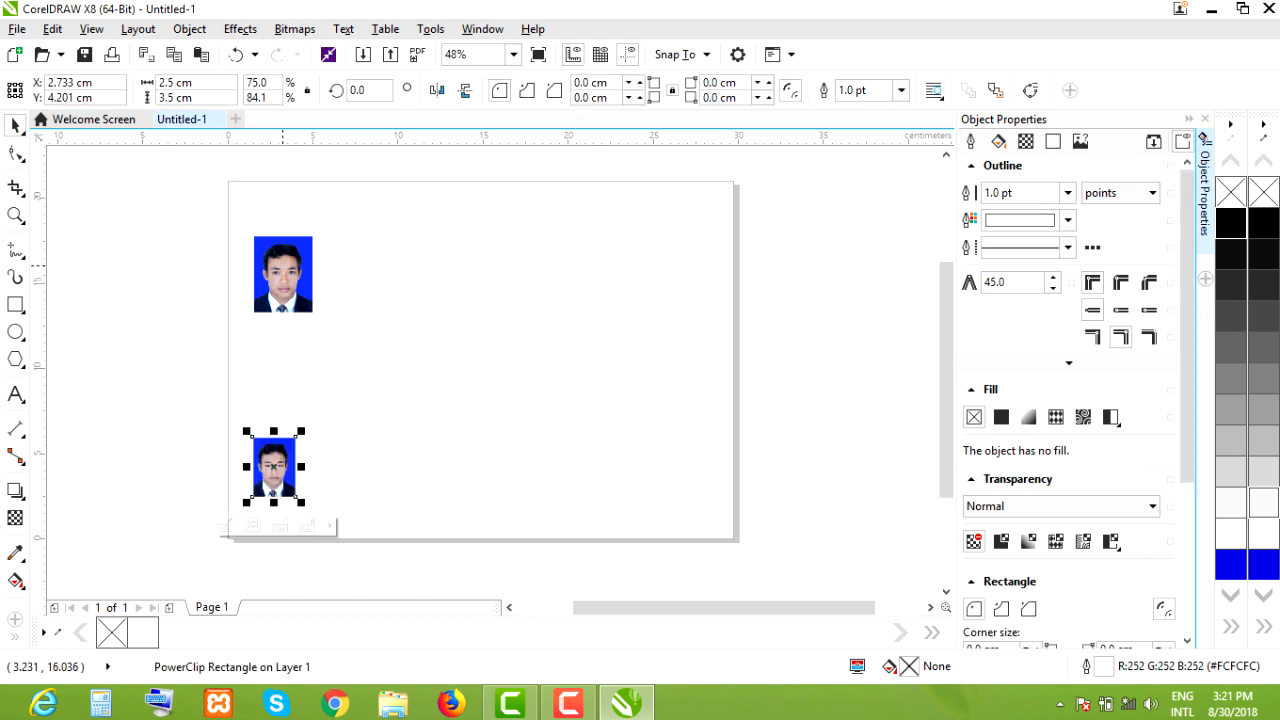
pyautogui.keyDown('shift'); pyautogui.click(283, 273); pyautogui.keyUp('shift')
pyautogui.press('l')
pyautogui.click(125, 275)
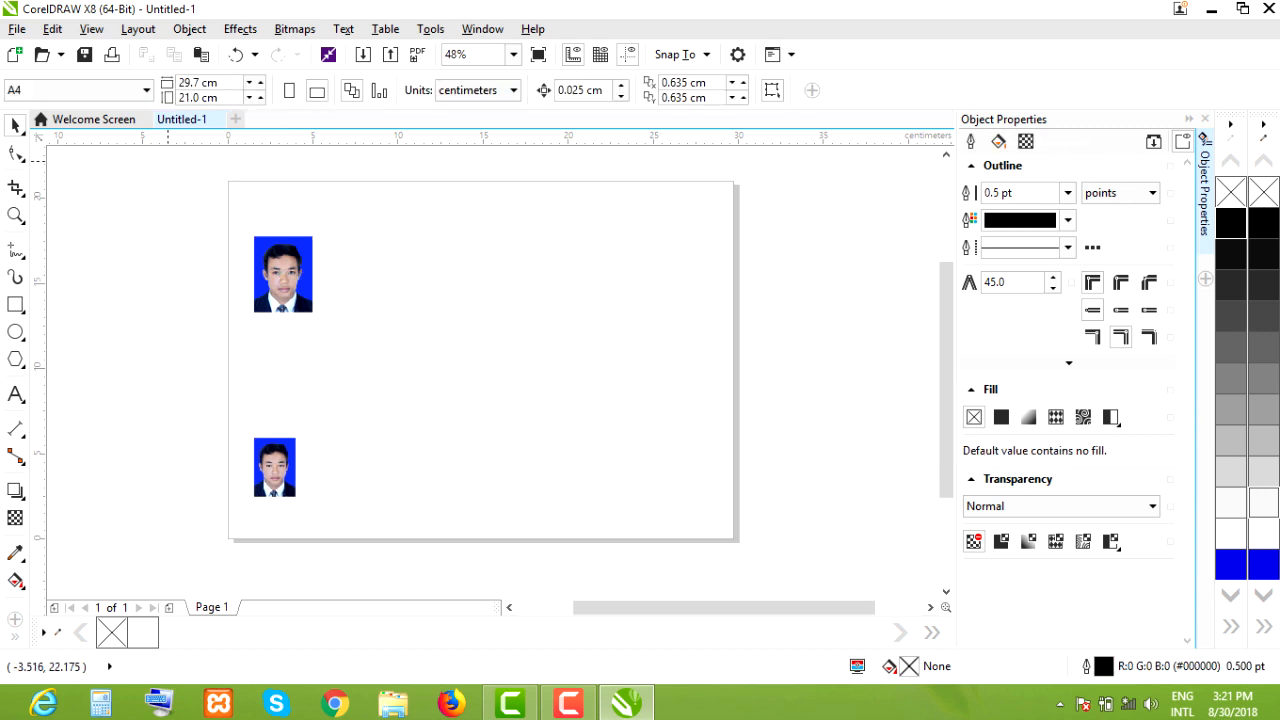
# Make 6 copies of the large framed photo with the Position transformation, offset 3.7 cm horizontally and 0 cm vertically.
pyautogui.click(189, 29)
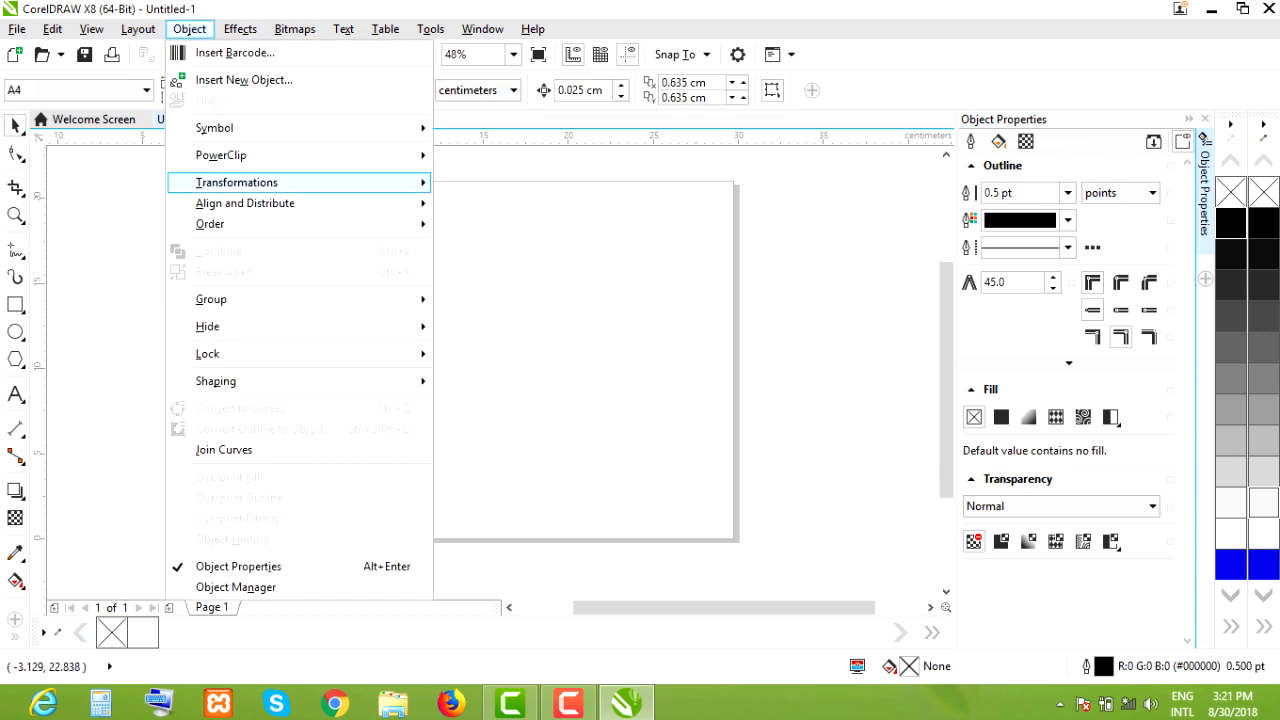
pyautogui.moveTo(298, 182)
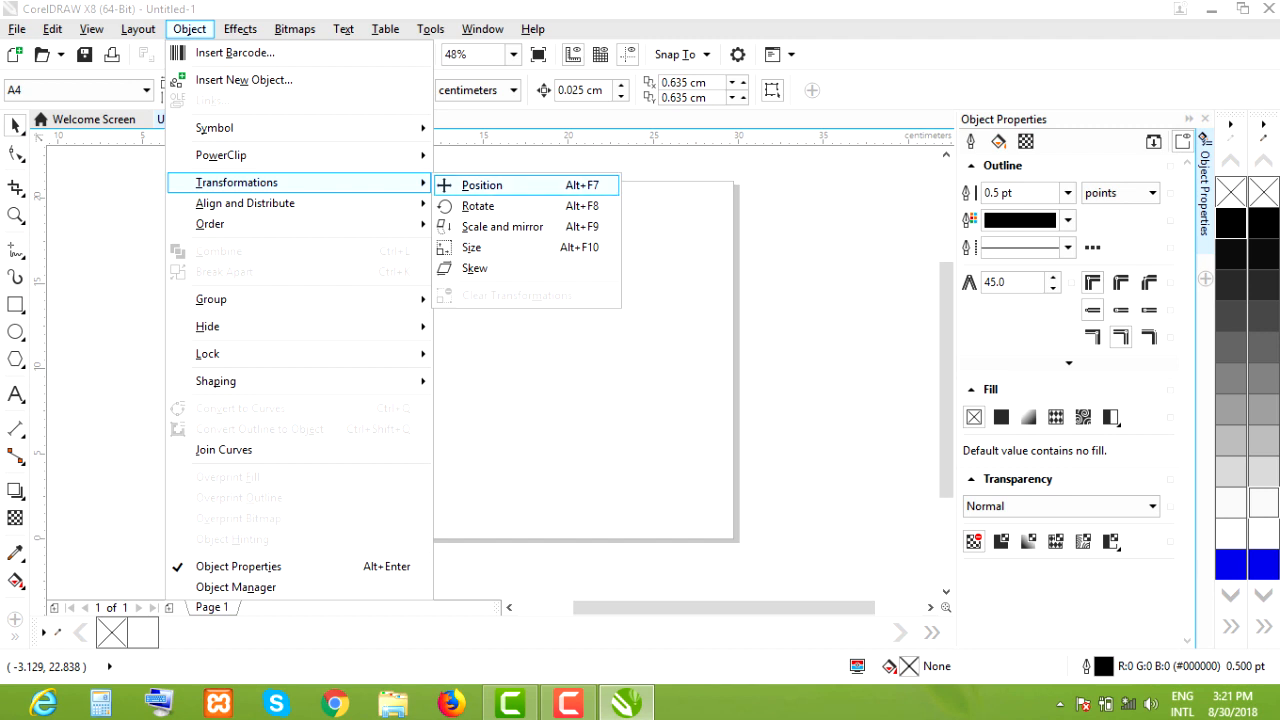
pyautogui.click(482, 185)
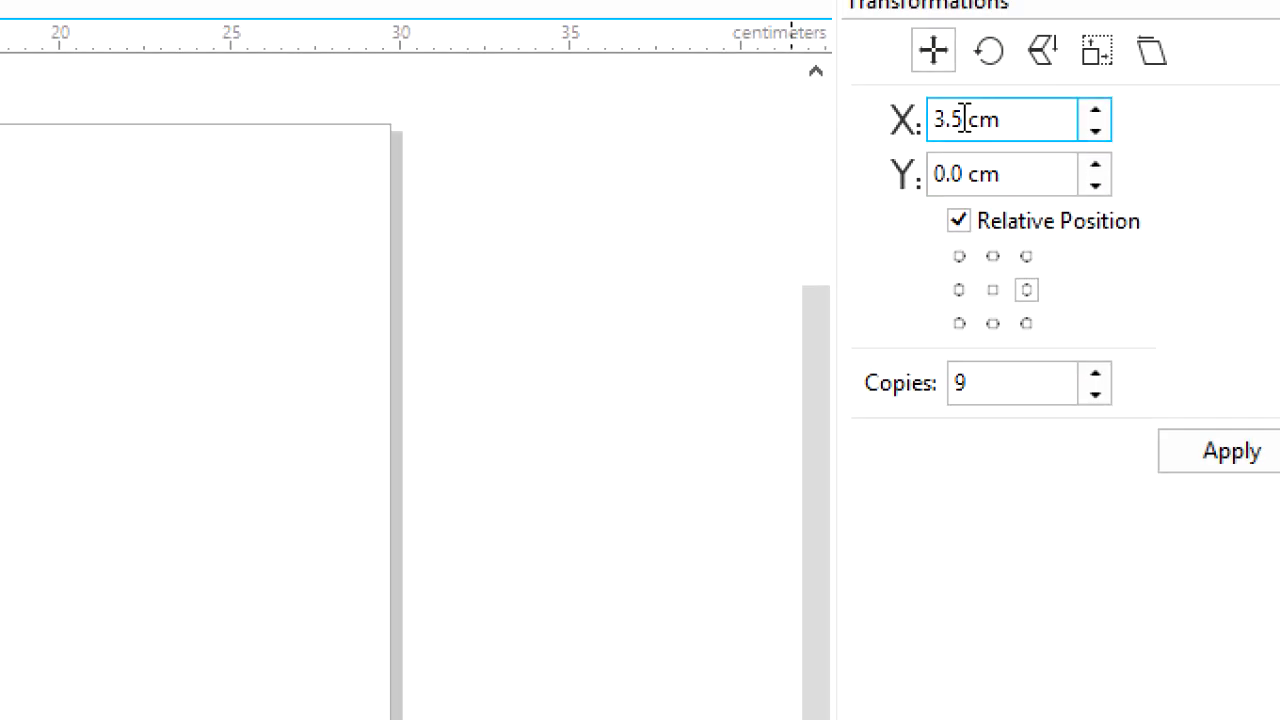
pyautogui.click(961, 119)
pyautogui.press('BackSpace')
pyautogui.write('7')
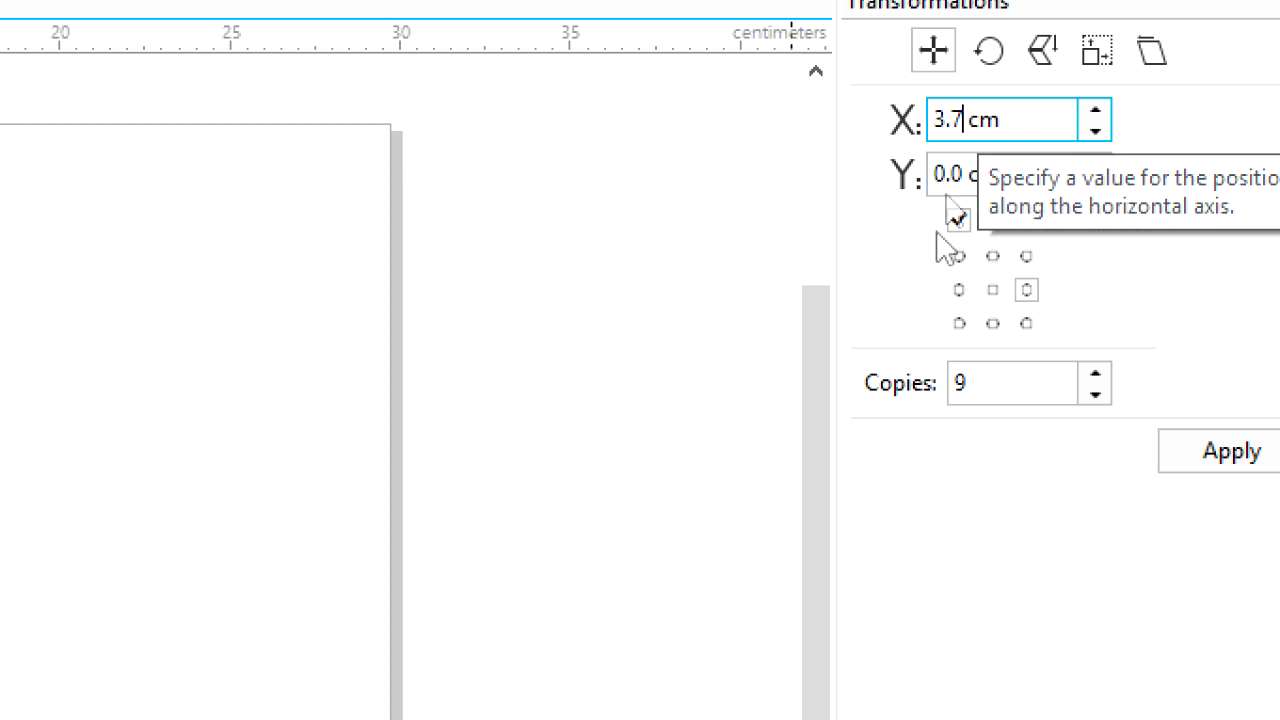
pyautogui.moveTo(975, 383); pyautogui.dragTo(950, 383)
pyautogui.write('6')
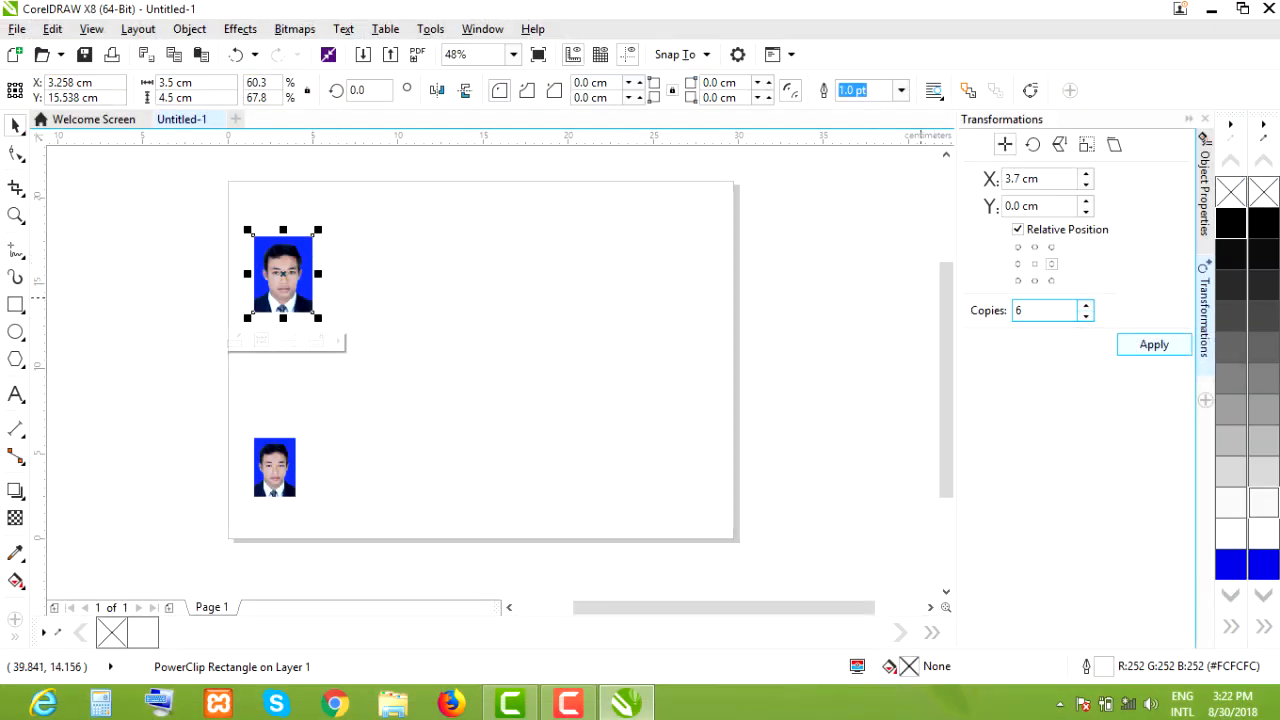
pyautogui.click(1154, 344)
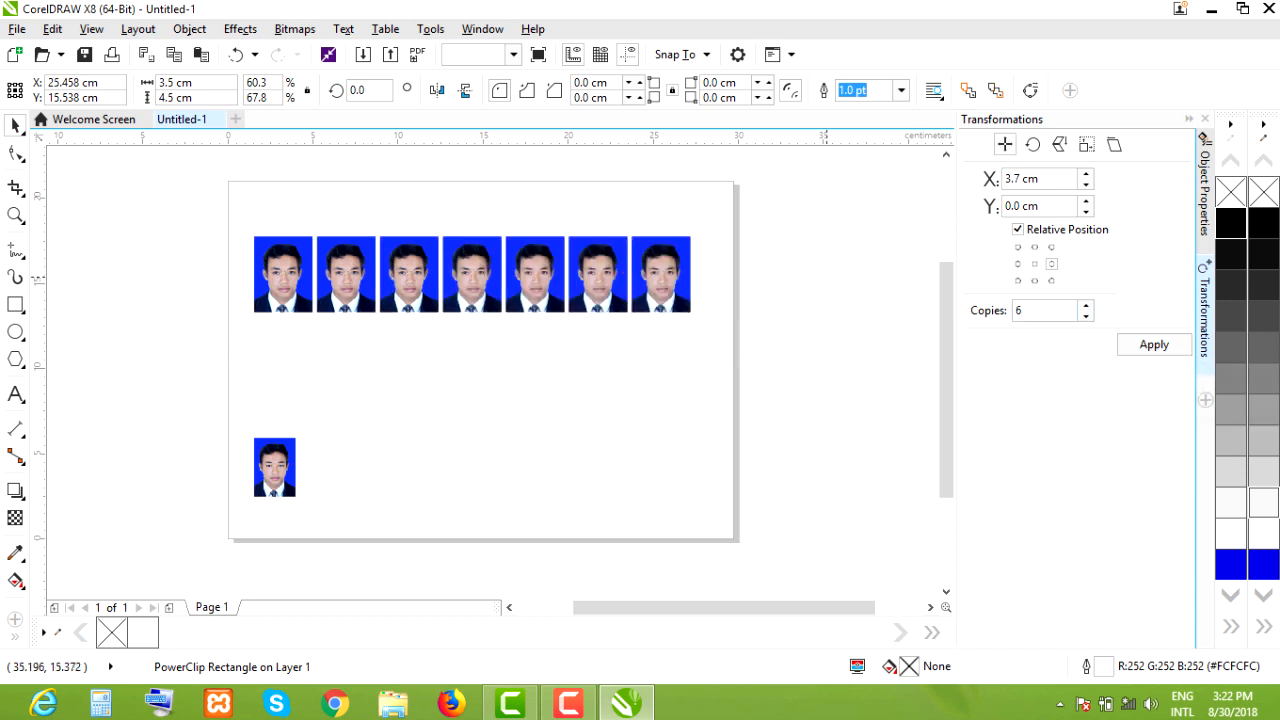
# Make 2 copies of the whole row of large photos, offset 0 cm horizontally and -4.7 cm vertically.
pyautogui.click(827, 278)
pyautogui.moveTo(157, 192); pyautogui.dragTo(772, 388)
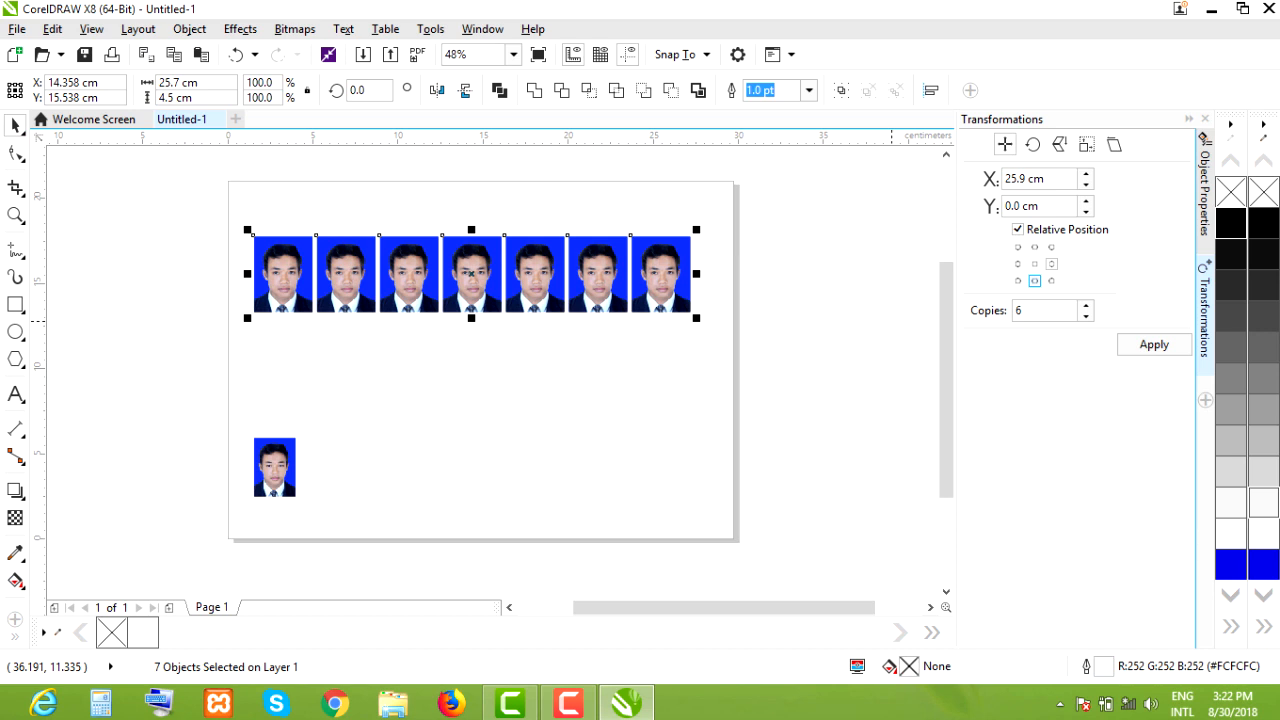
pyautogui.click(1034, 280)
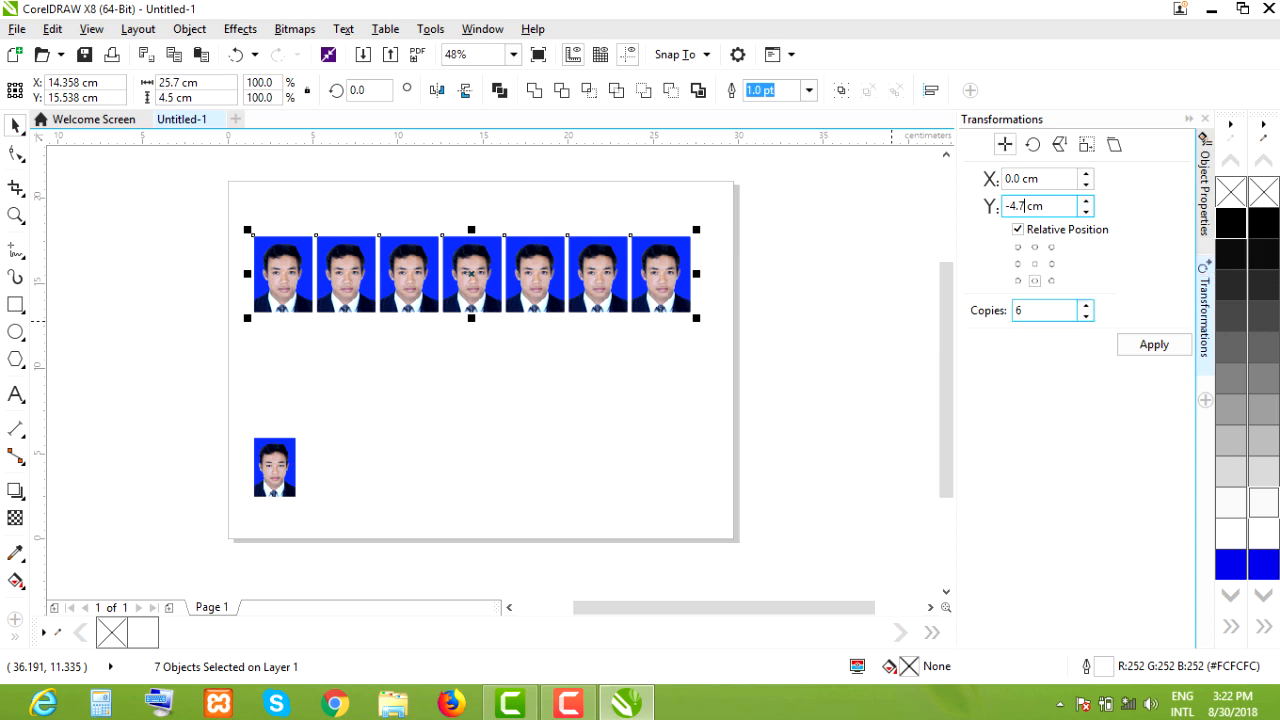
pyautogui.doubleClick(1044, 310)
pyautogui.write('2')
pyautogui.click(1154, 344)
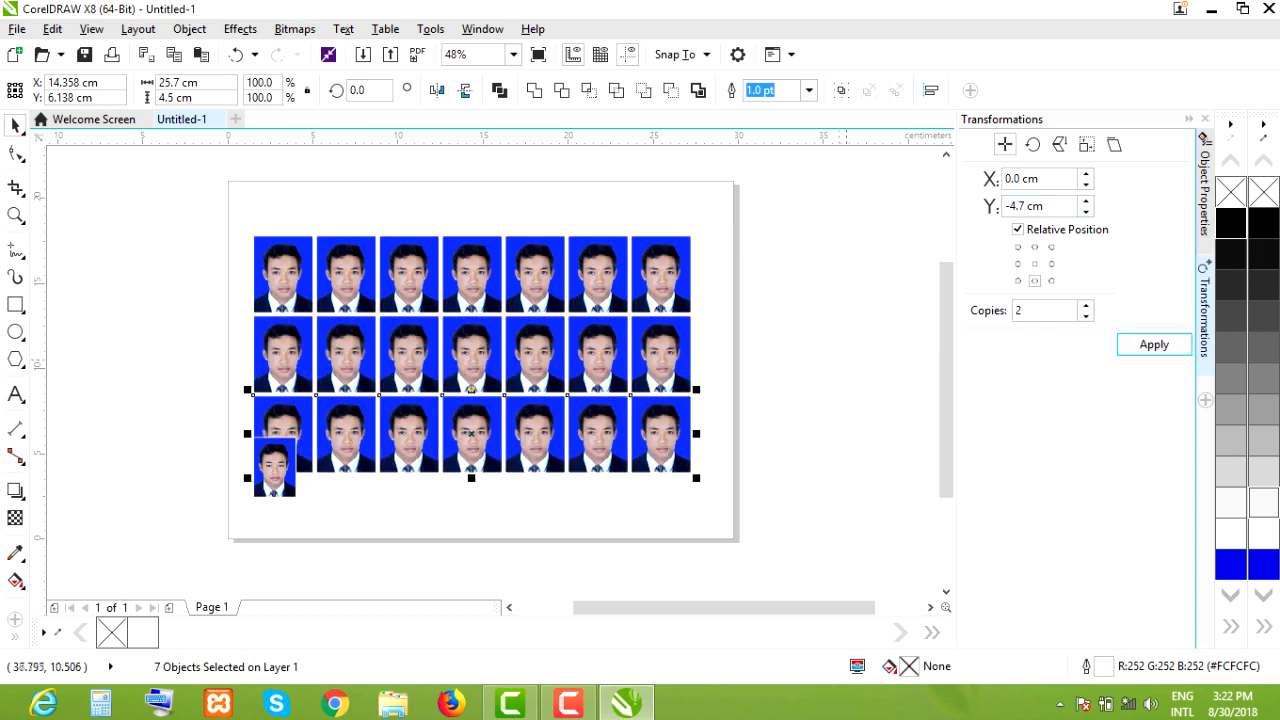
# Move the small framed photo down below the third row of large photos.
pyautogui.click(360, 561)
pyautogui.moveTo(270, 467); pyautogui.dragTo(272, 508)
pyautogui.press('Escape')
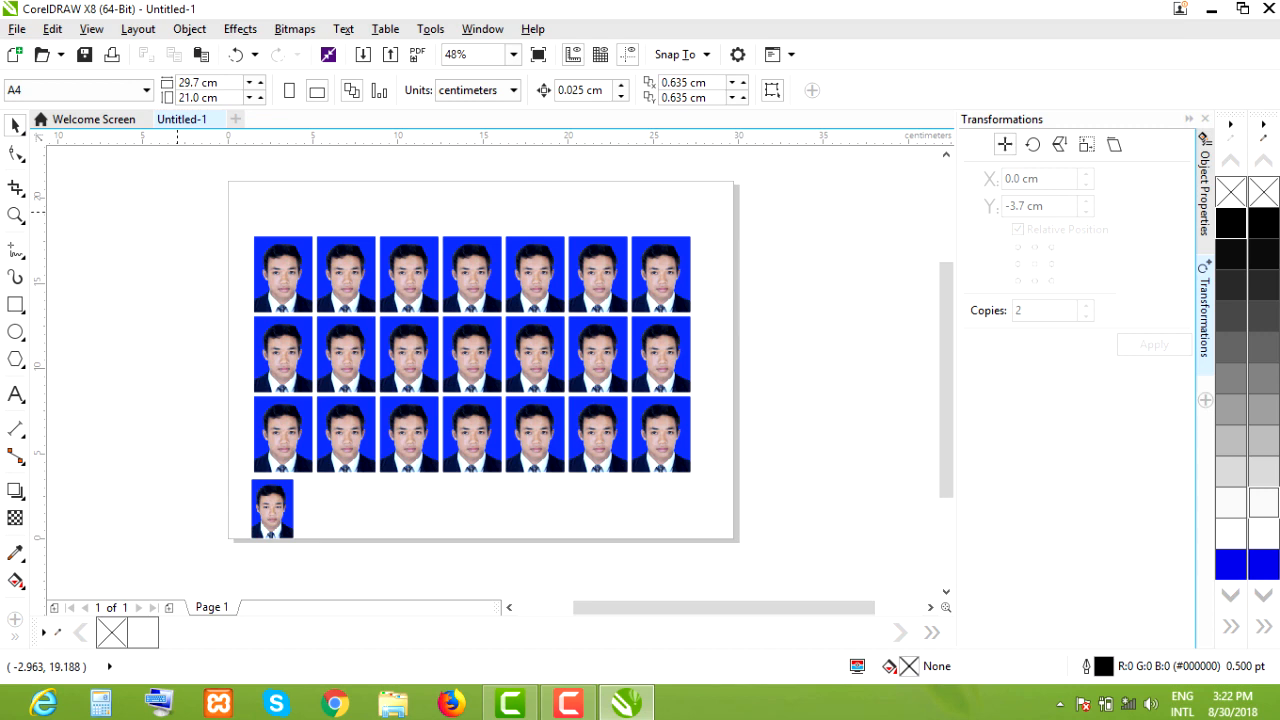
# Make 9 copies of the small framed photo, offset 2.7 cm horizontally and 0 cm vertically.
pyautogui.click(272, 508)
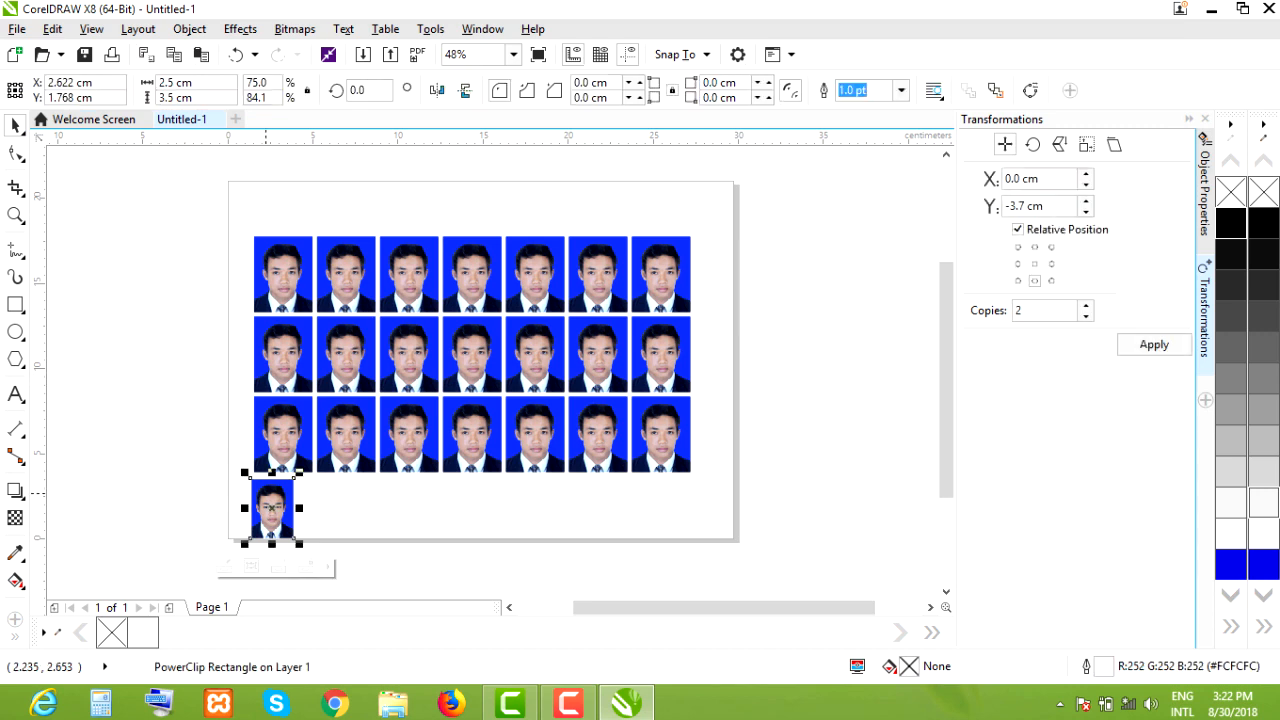
pyautogui.click(1051, 264)
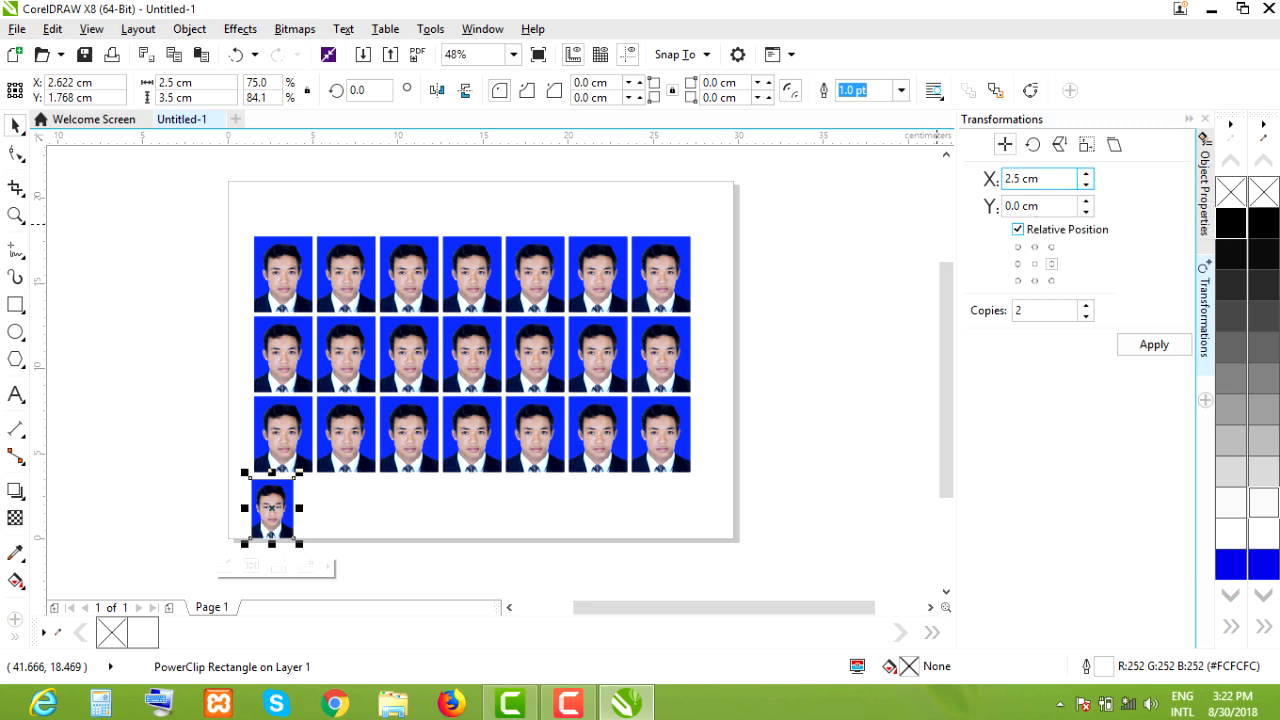
pyautogui.press('BackSpace')
pyautogui.write('7')
pyautogui.click(1018, 310)
pyautogui.doubleClick(1018, 310)
pyautogui.write('9')
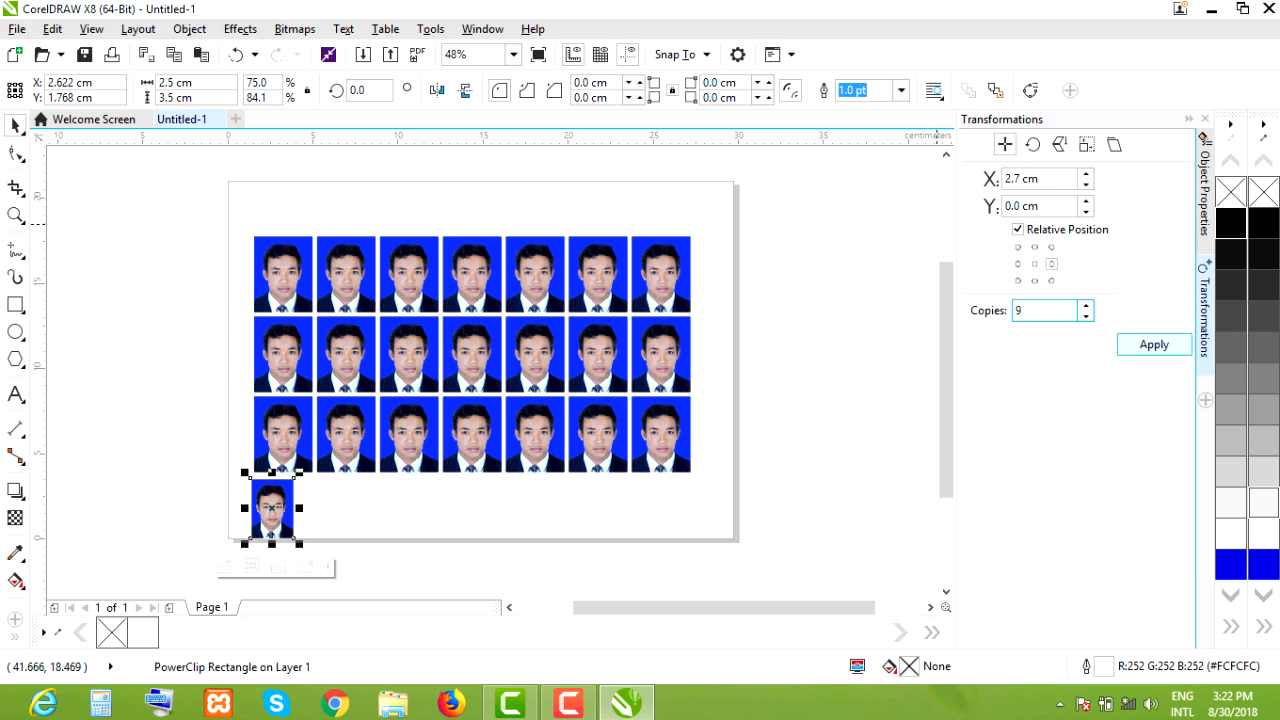
pyautogui.click(1150, 344)
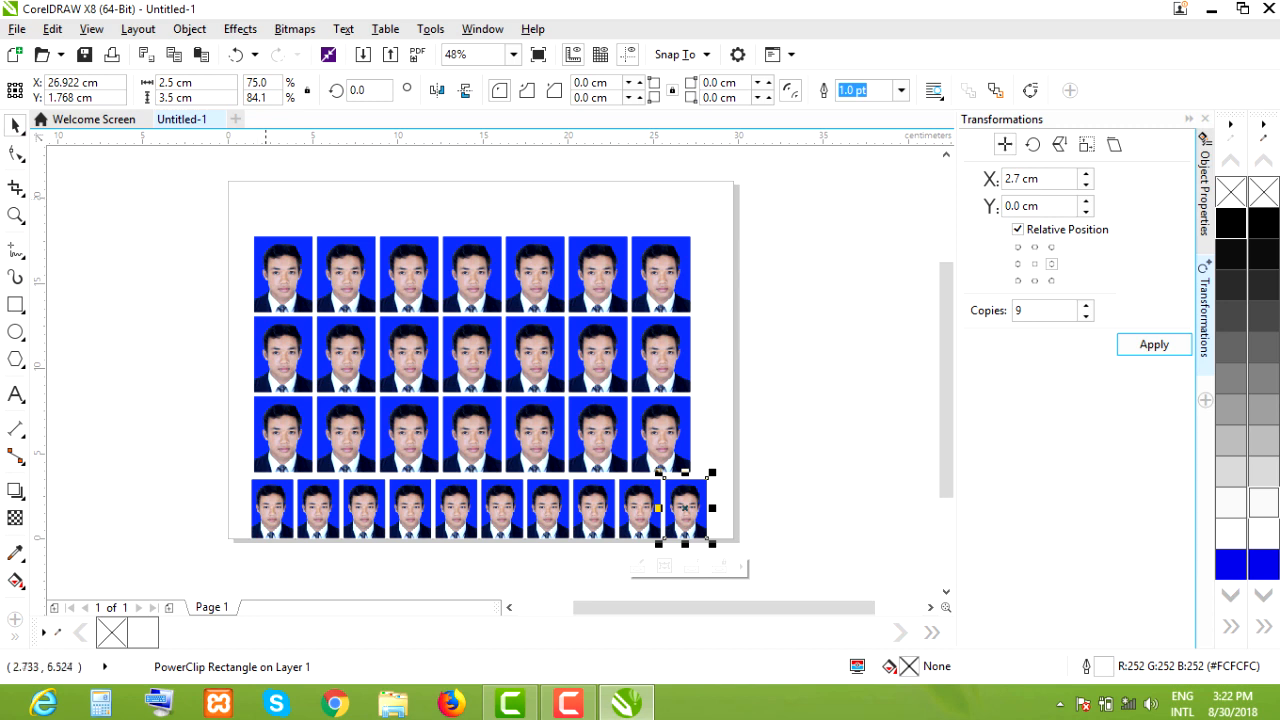
# Group the ten small photos in the bottom row.
pyautogui.moveTo(147, 547); pyautogui.dragTo(714, 466)
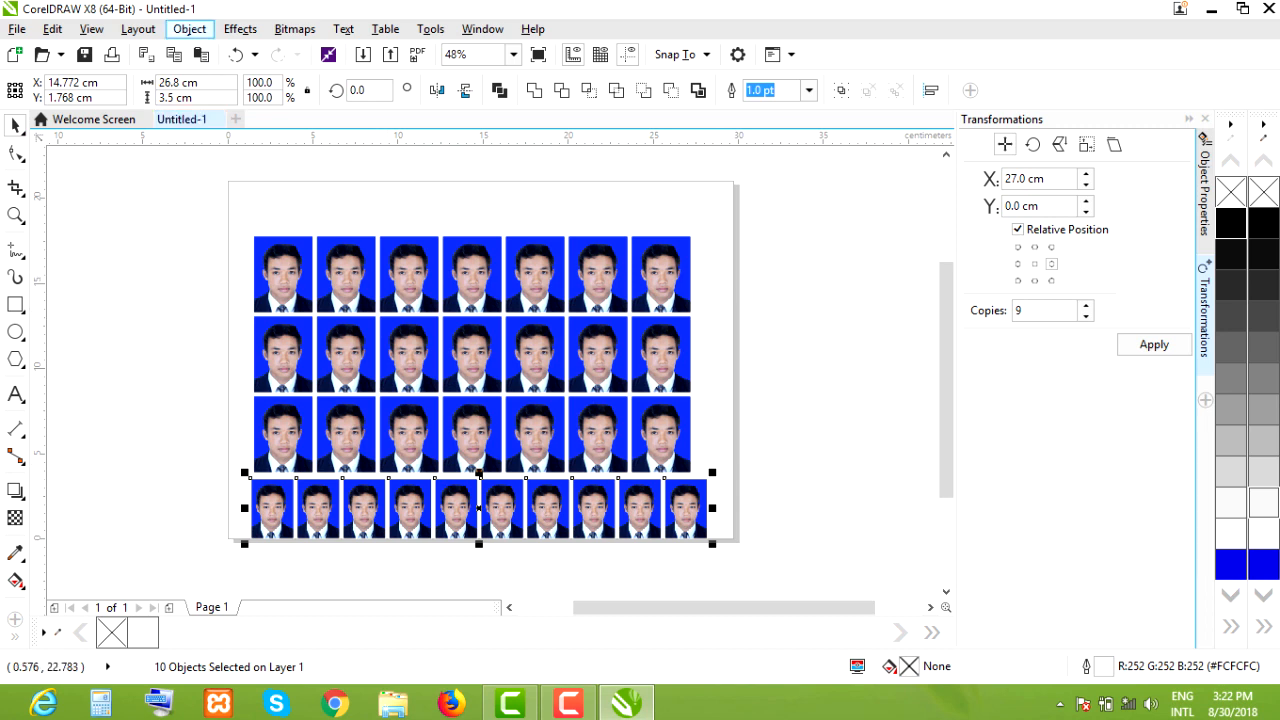
pyautogui.click(189, 28)
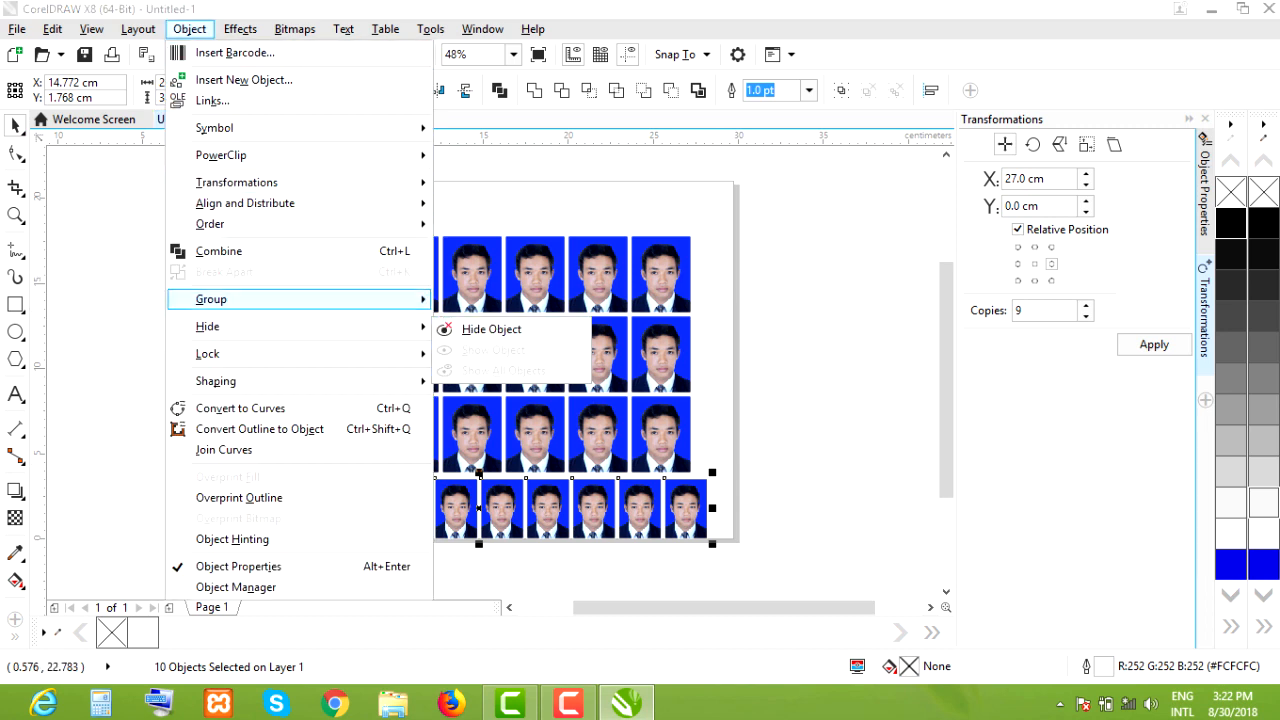
pyautogui.moveTo(300, 299)
pyautogui.click(500, 301)
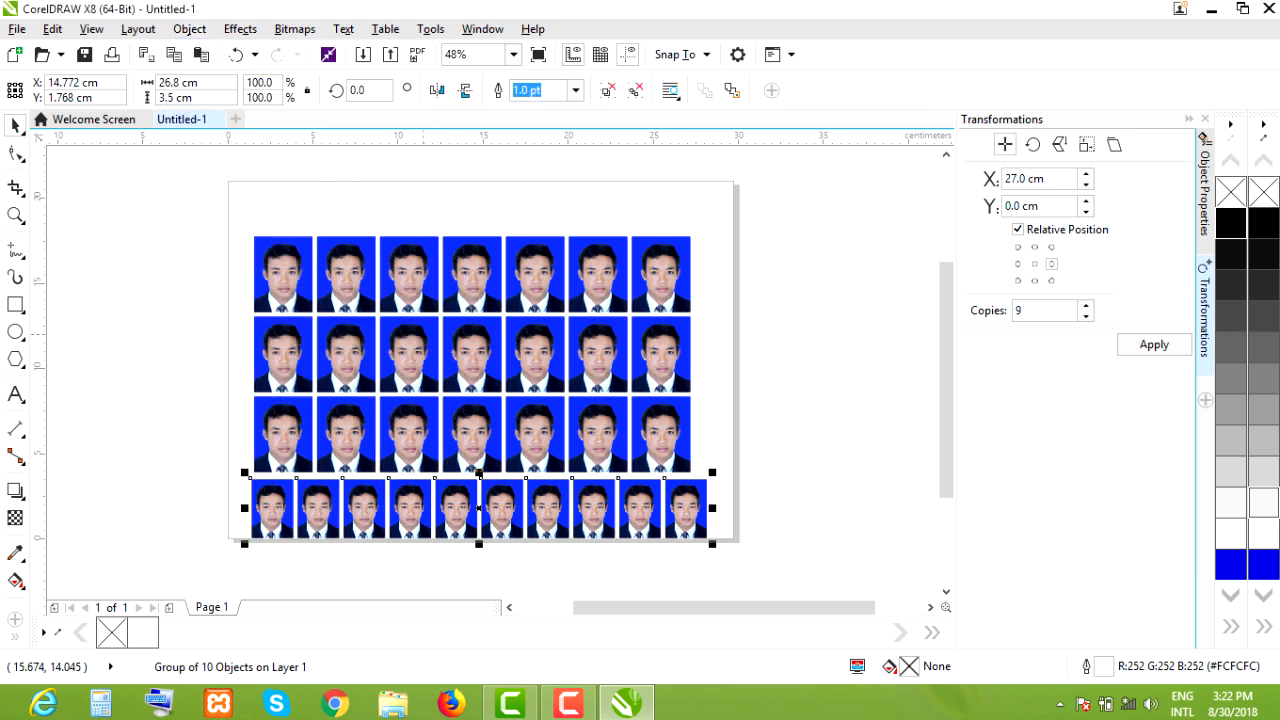
# Left-align the grouped bottom row of small photos with the first large photo in the third row.
pyautogui.keyDown('shift'); pyautogui.click(270, 455); pyautogui.keyUp('shift')
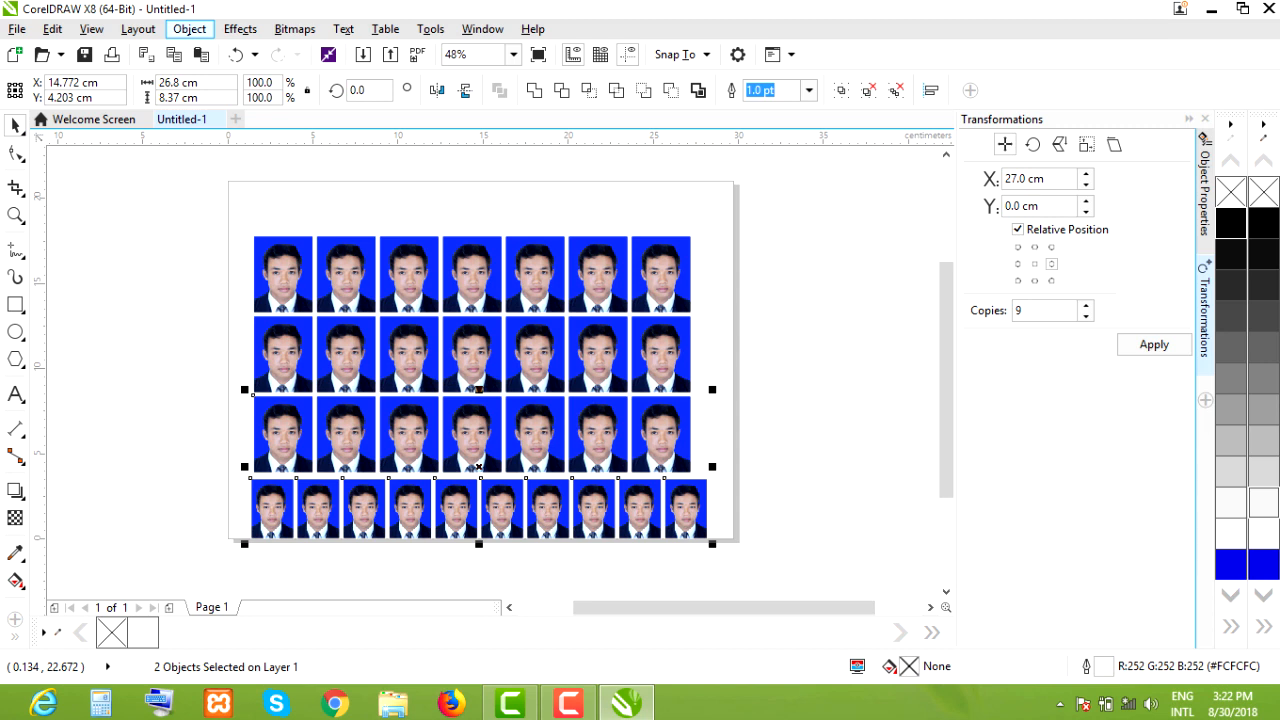
pyautogui.click(189, 28)
pyautogui.moveTo(245, 203)
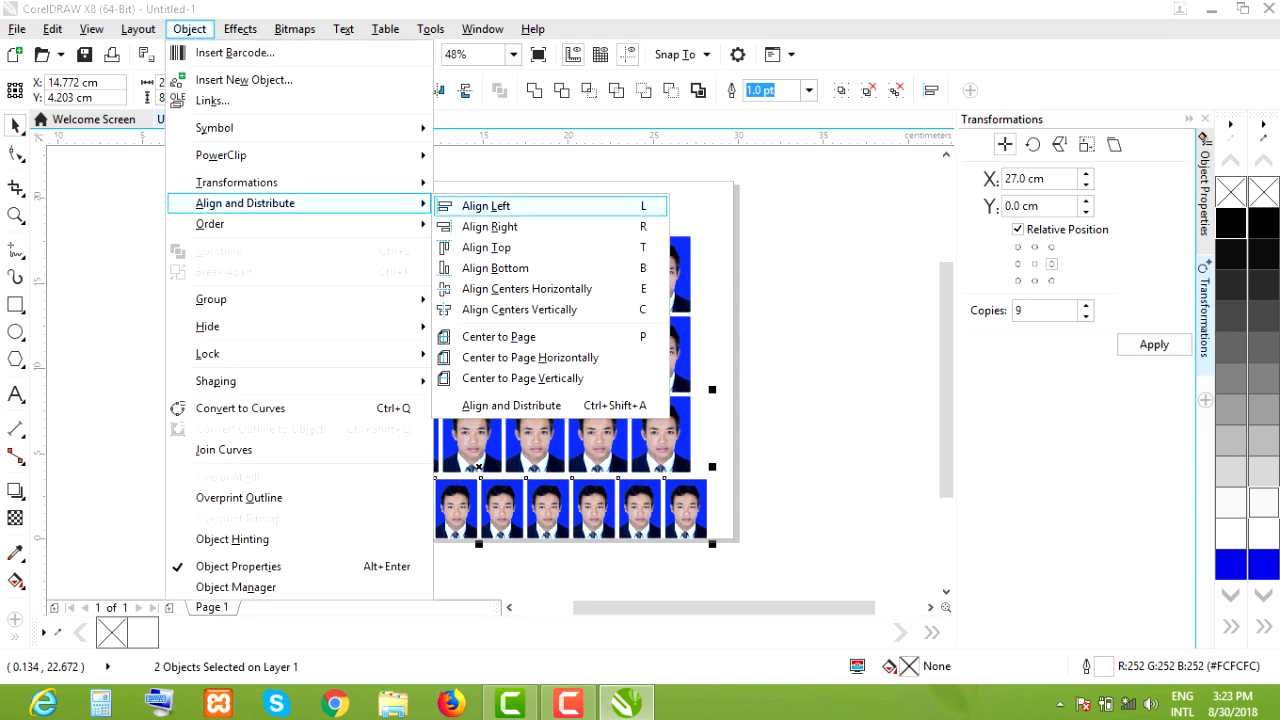
pyautogui.click(486, 205)
pyautogui.press('Escape')
# Group all the large and small photos on the page into one object.
pyautogui.moveTo(243, 168); pyautogui.dragTo(765, 579)
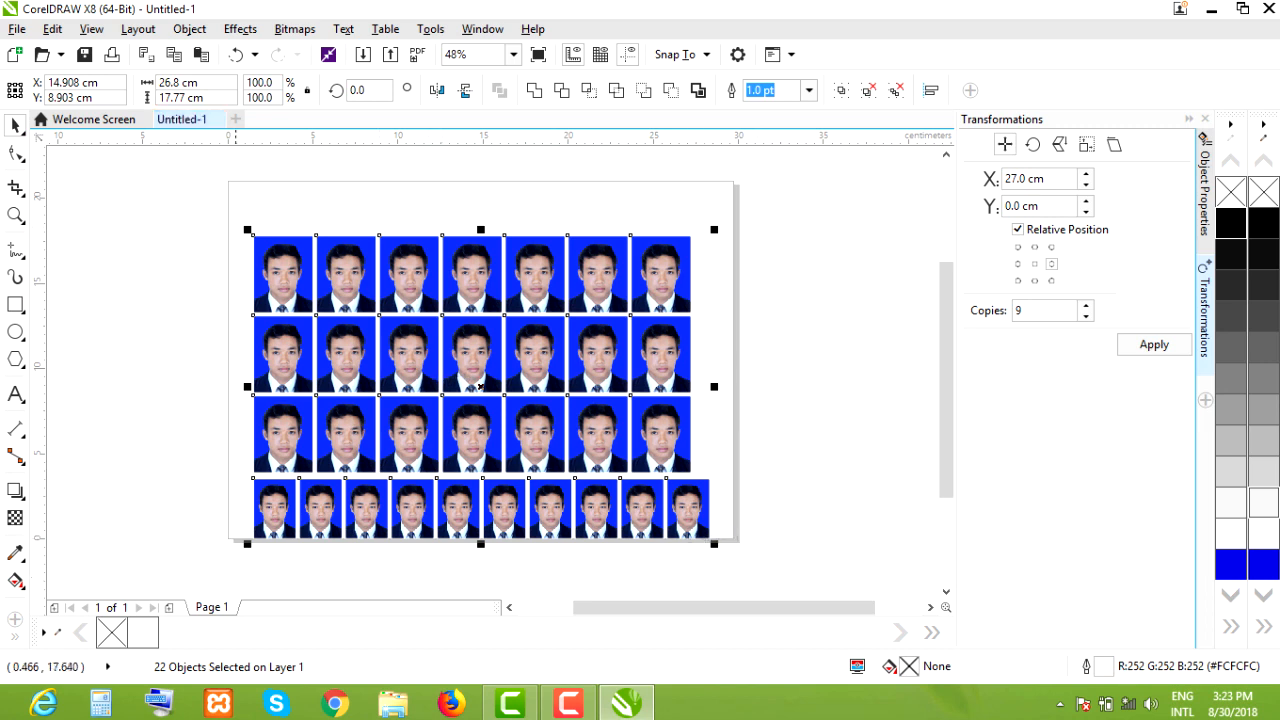
pyautogui.click(189, 29)
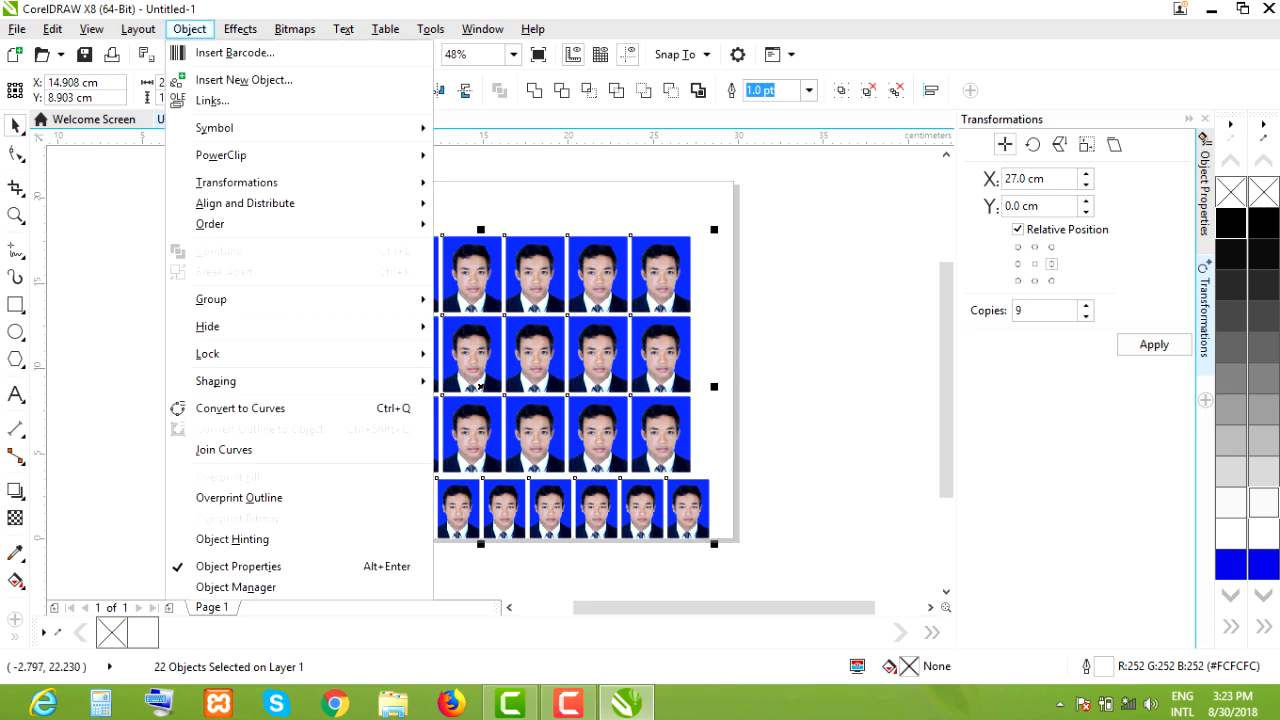
pyautogui.moveTo(300, 299)
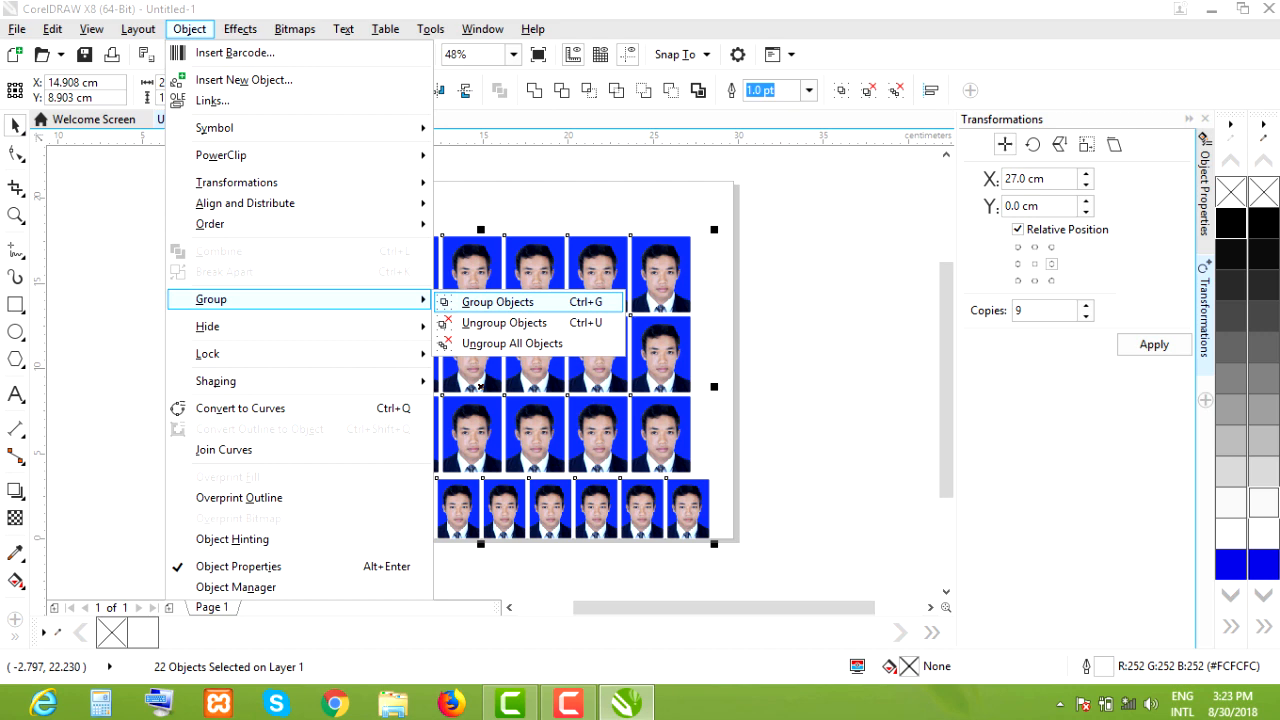
pyautogui.click(497, 301)
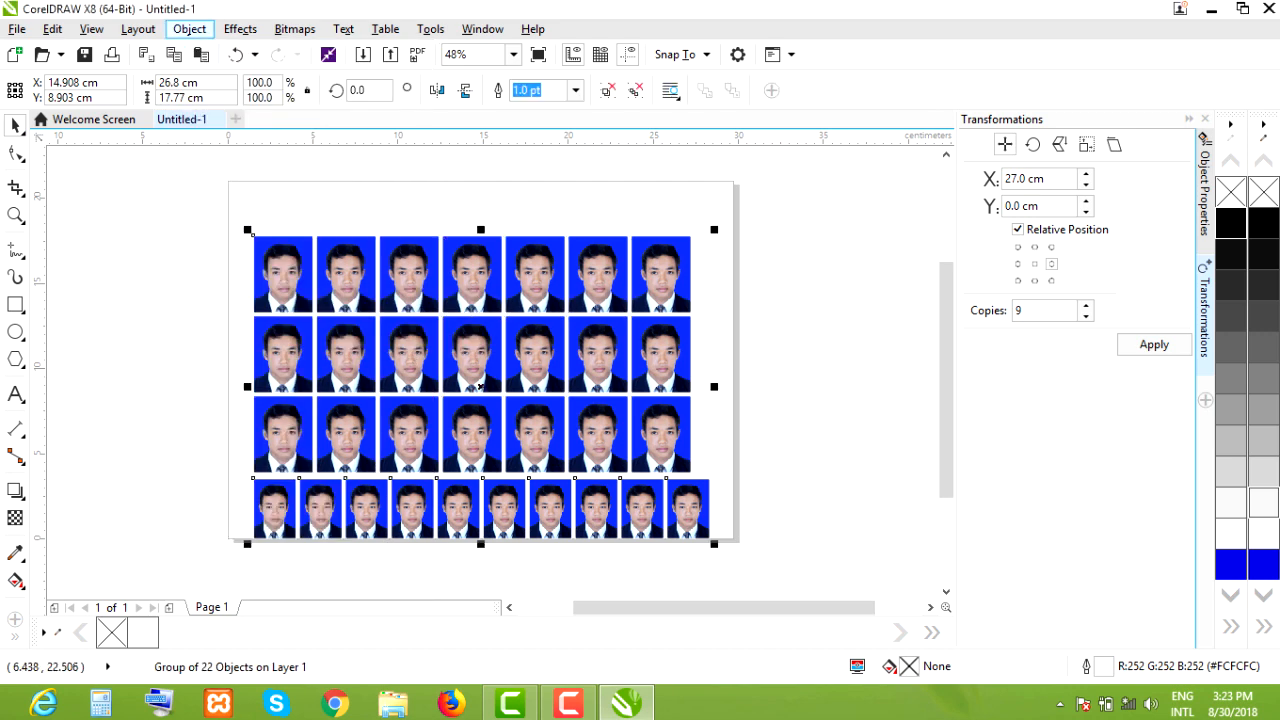
# Center the grouped photo sheet on the page and deselect it.
pyautogui.click(189, 29)
pyautogui.moveTo(300, 203)
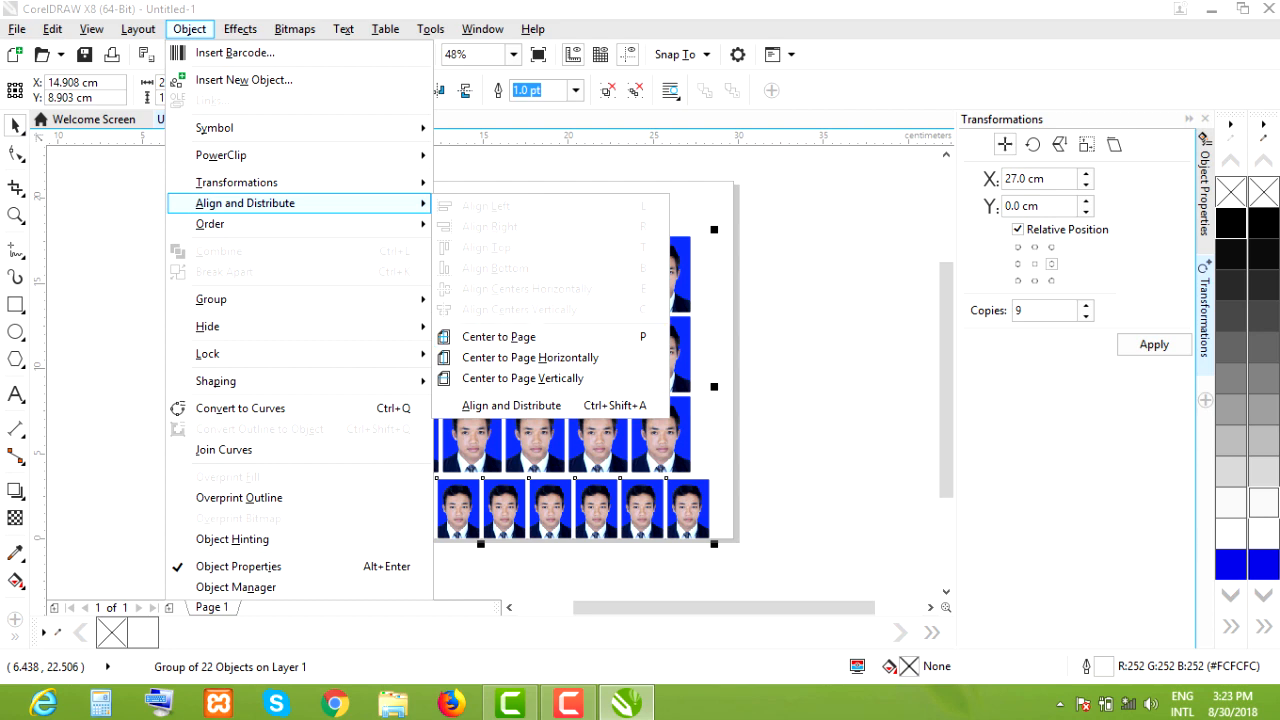
pyautogui.click(499, 337)
pyautogui.click(851, 319)
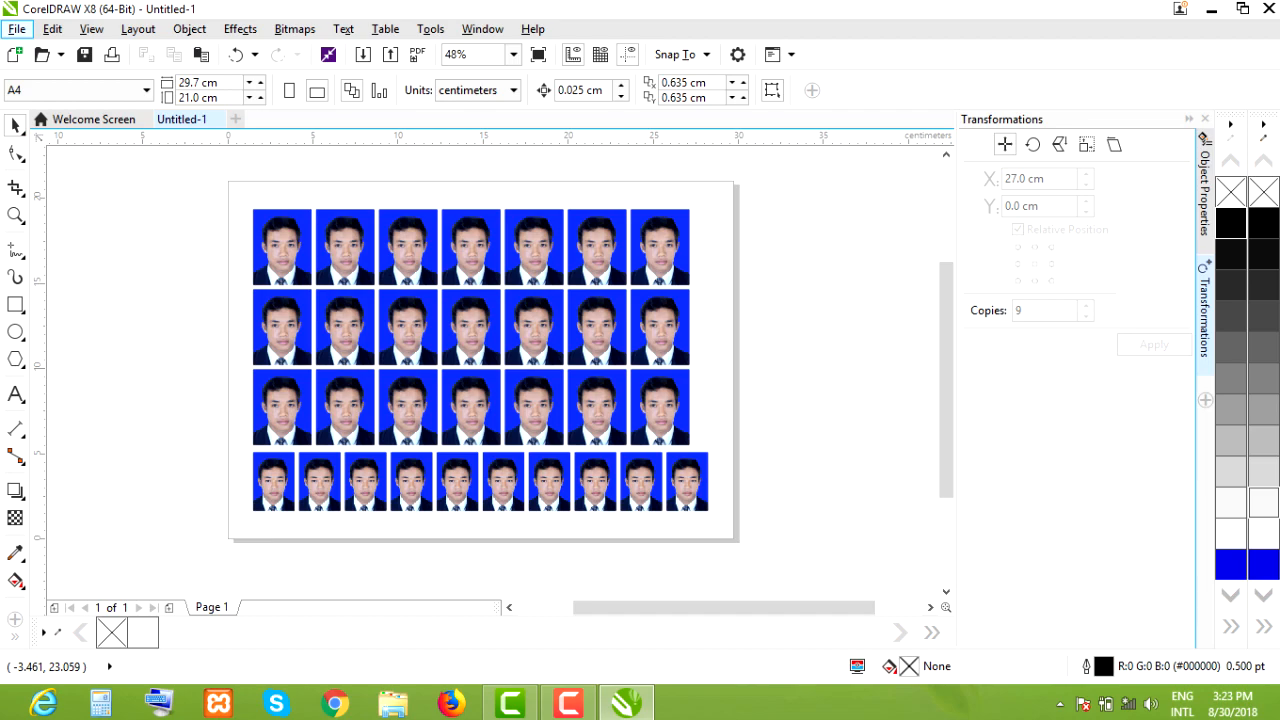
# Open the print preview and set the OneNote printer's page orientation to Landscape.
pyautogui.click(17, 29)
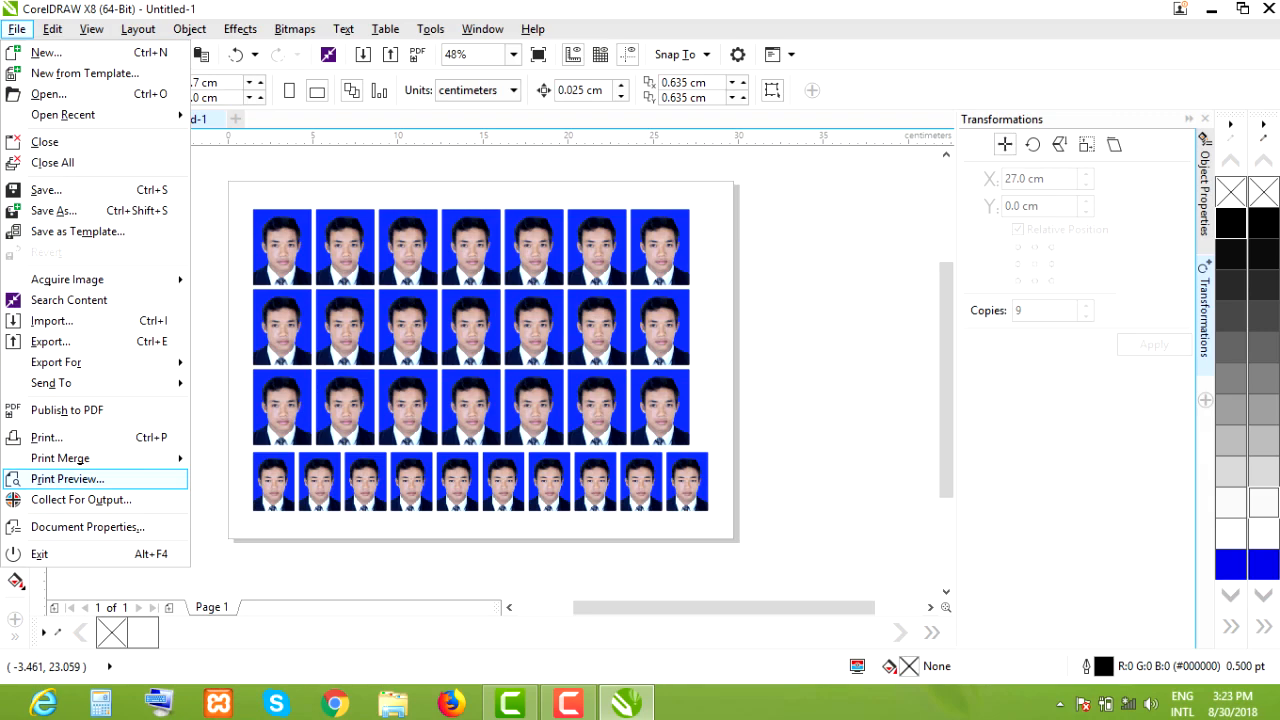
pyautogui.click(168, 480)
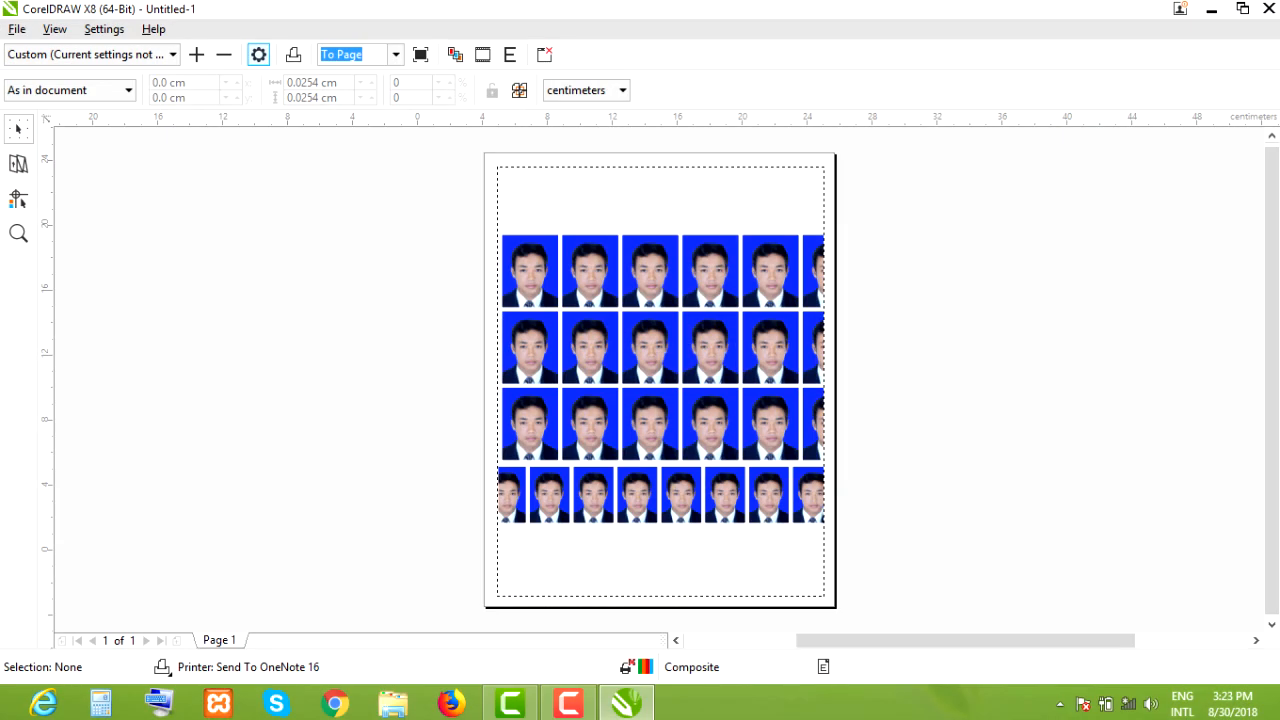
pyautogui.click(258, 54)
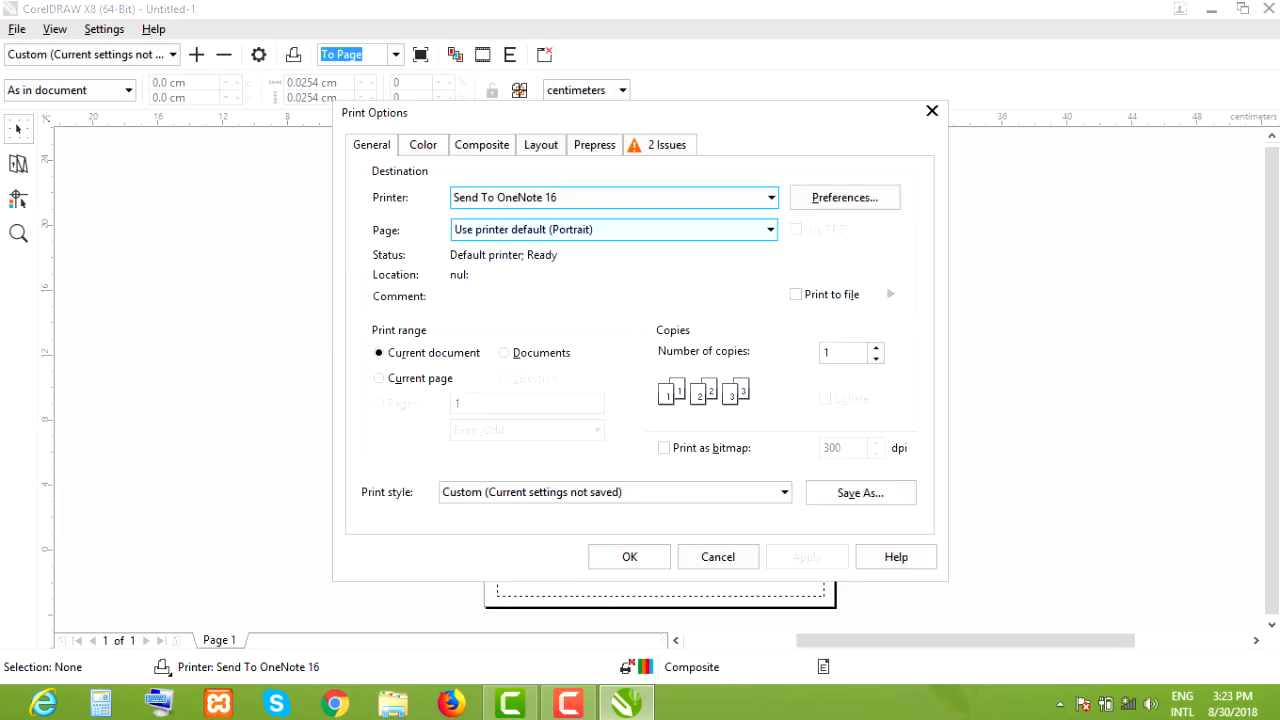
pyautogui.click(845, 197)
pyautogui.click(486, 271)
pyautogui.click(443, 309)
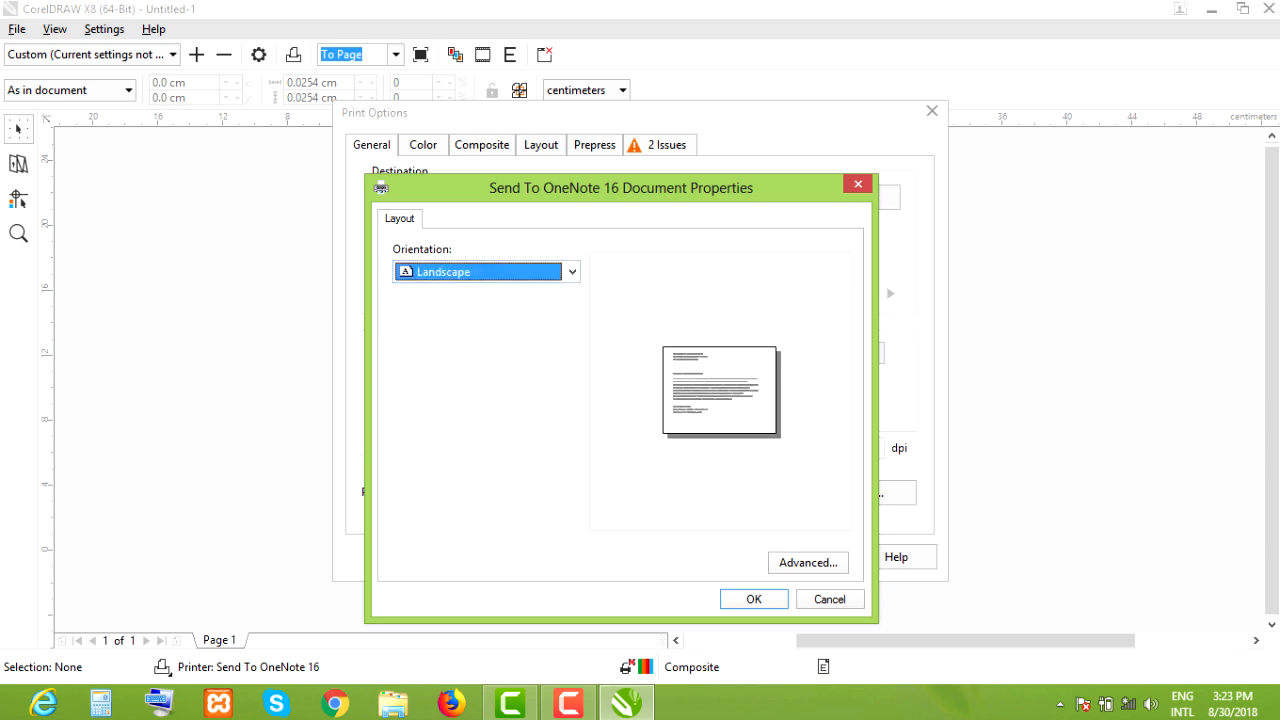
# Set the printer's paper size to A4 and apply the print options to the preview.
pyautogui.click(808, 562)
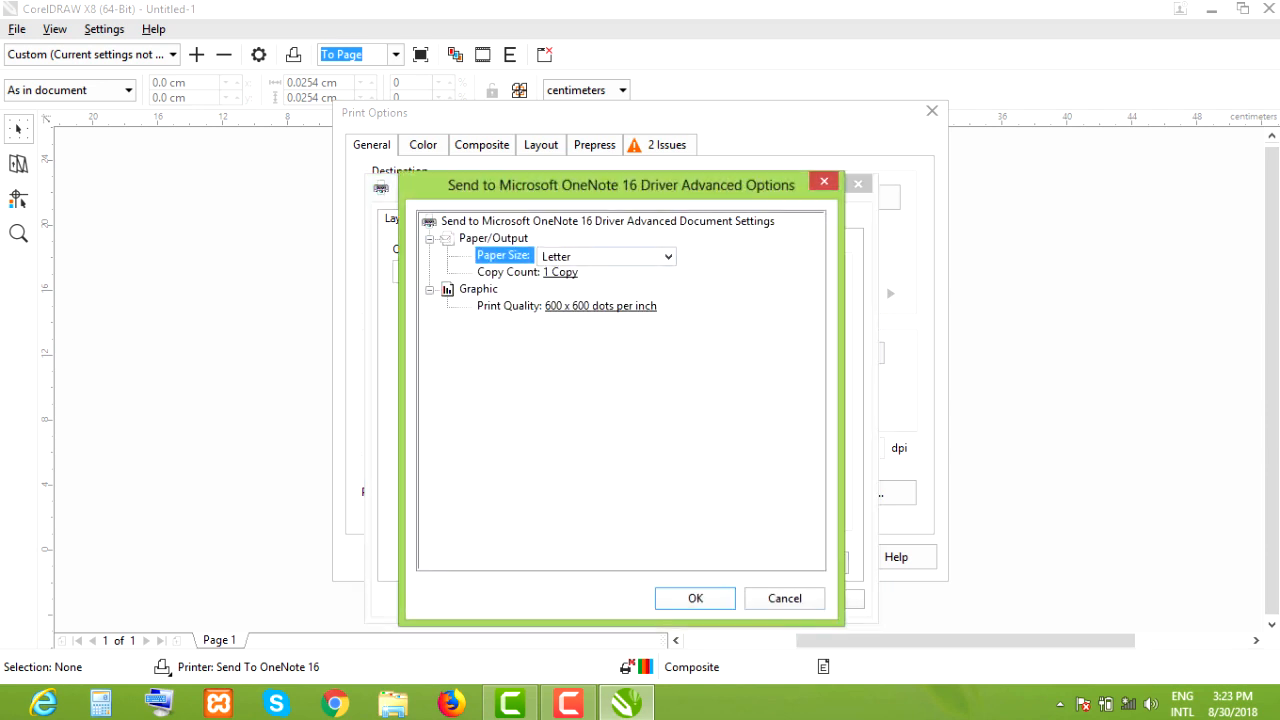
pyautogui.click(606, 256)
pyautogui.press('Down')
pyautogui.press('Return')
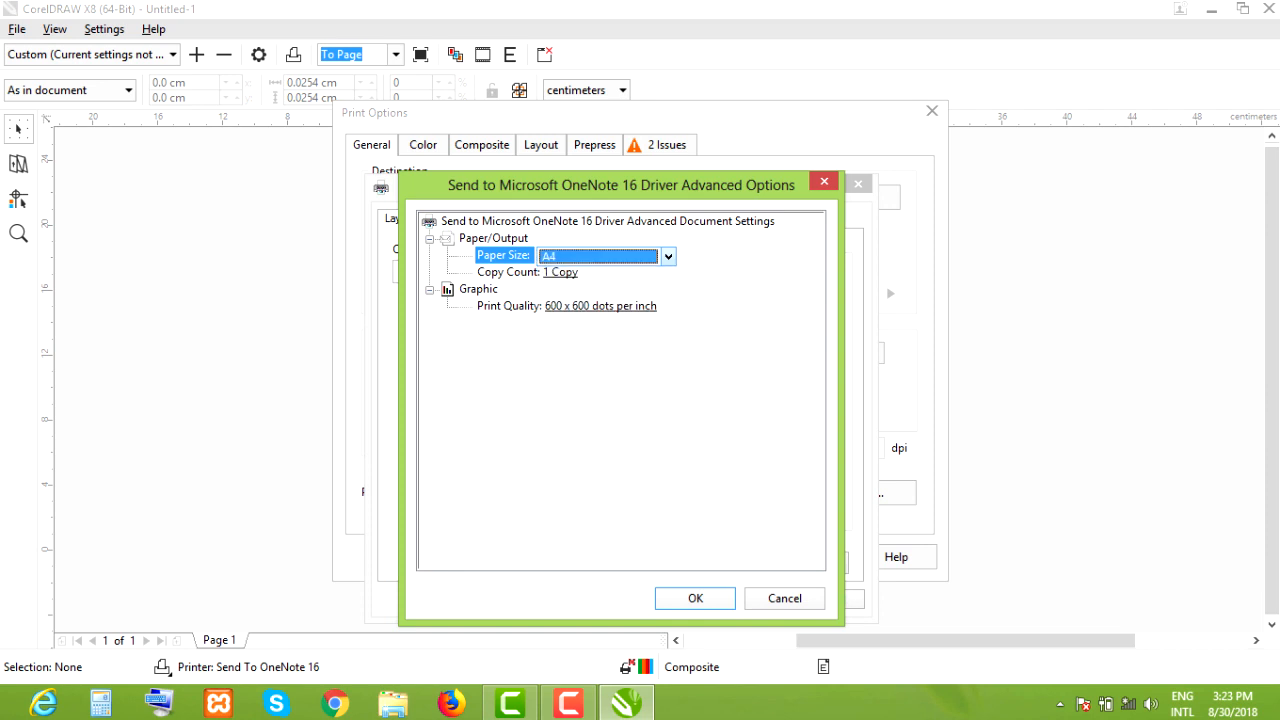
pyautogui.press('Return')
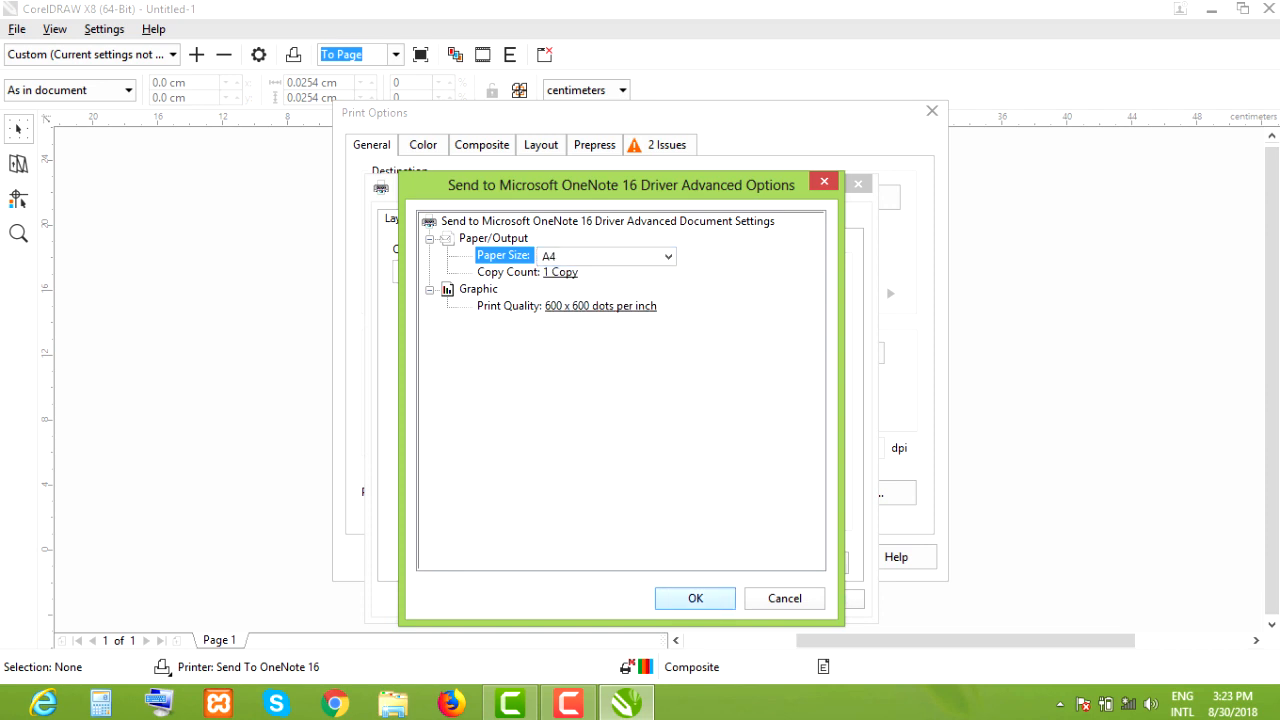
pyautogui.press('Return')
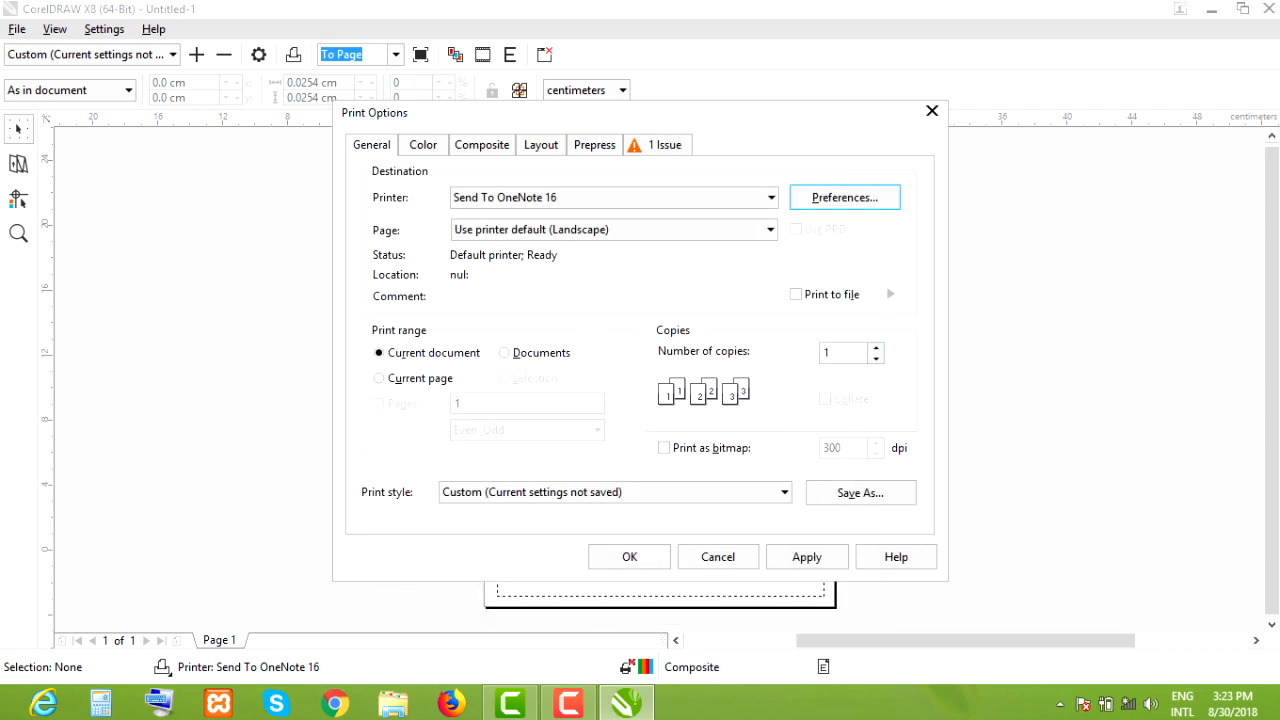
pyautogui.click(806, 556)
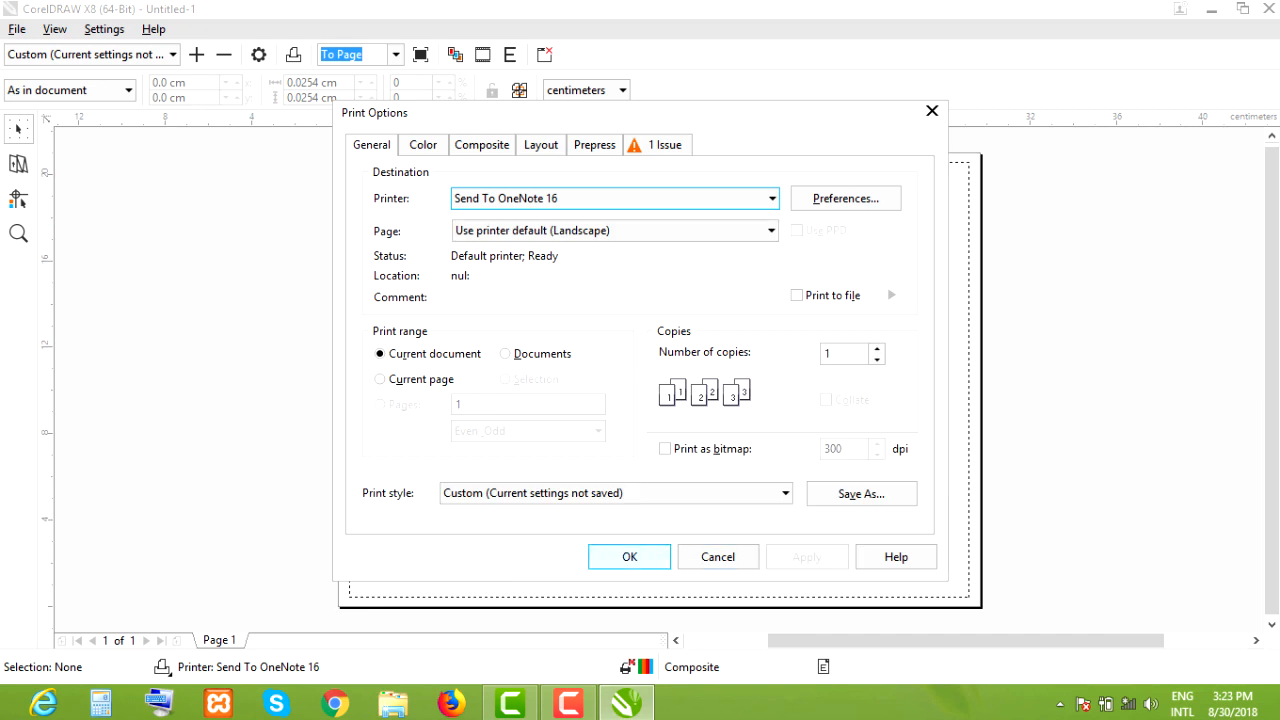
pyautogui.press('Return')
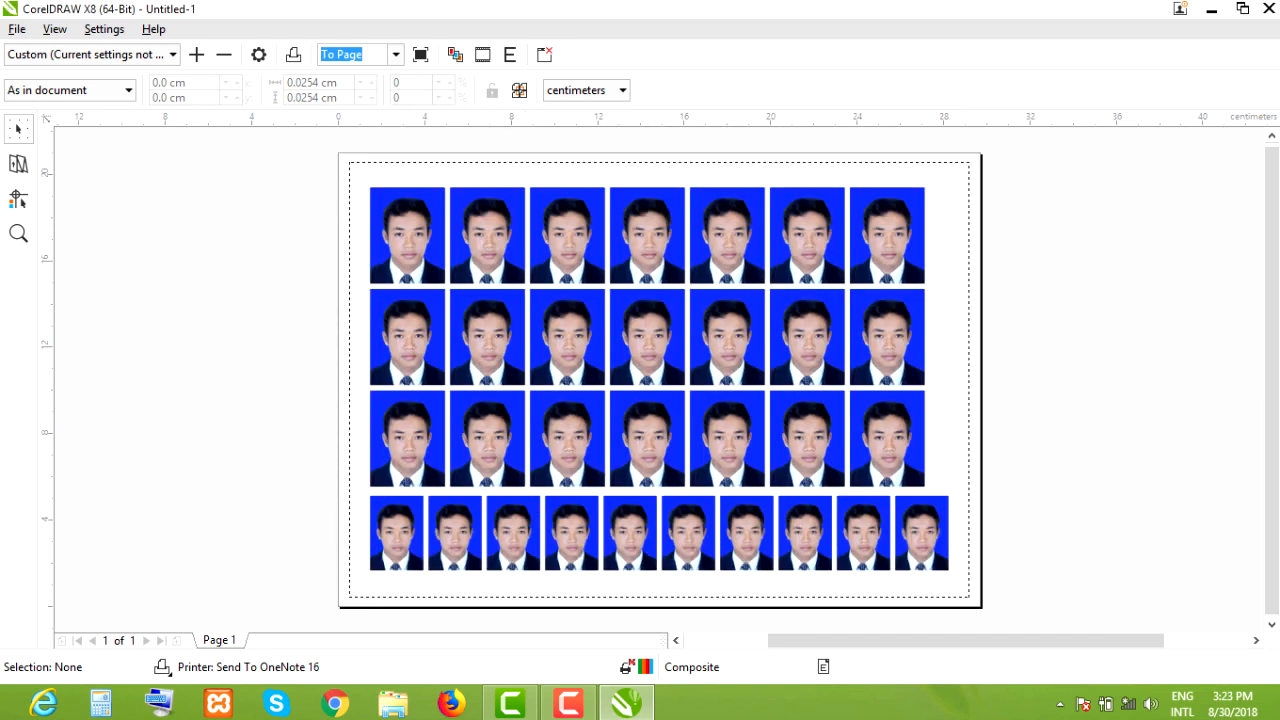
# Keep the print position as in document and close the print preview.
pyautogui.click(70, 90)
pyautogui.press('Up')
pyautogui.press('Return')
pyautogui.click(544, 54)
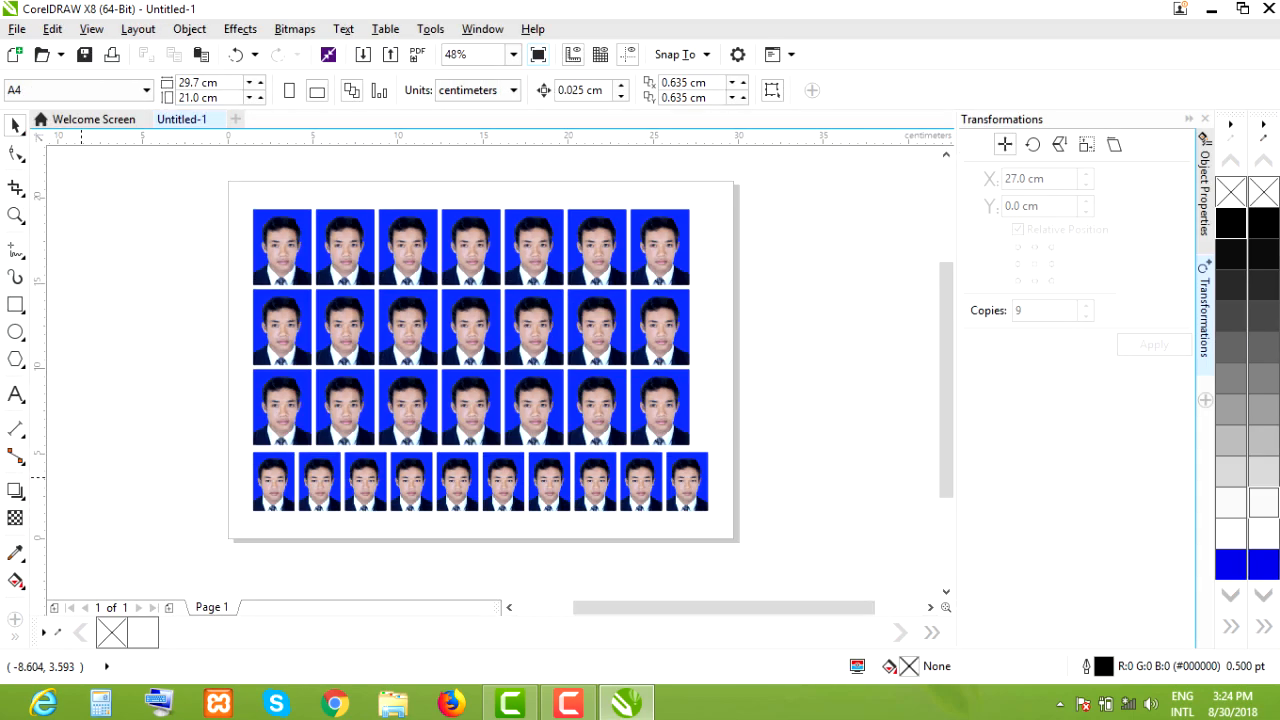